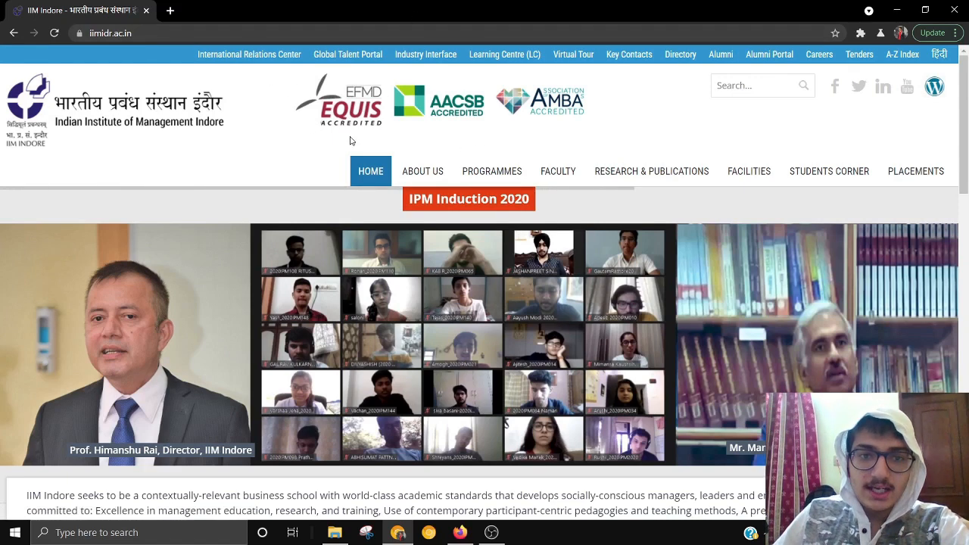
# - Go through Academic Programmes and IPM to IPM Admissions, then open new-applicant online registration
pyautogui.moveTo(480, 172)
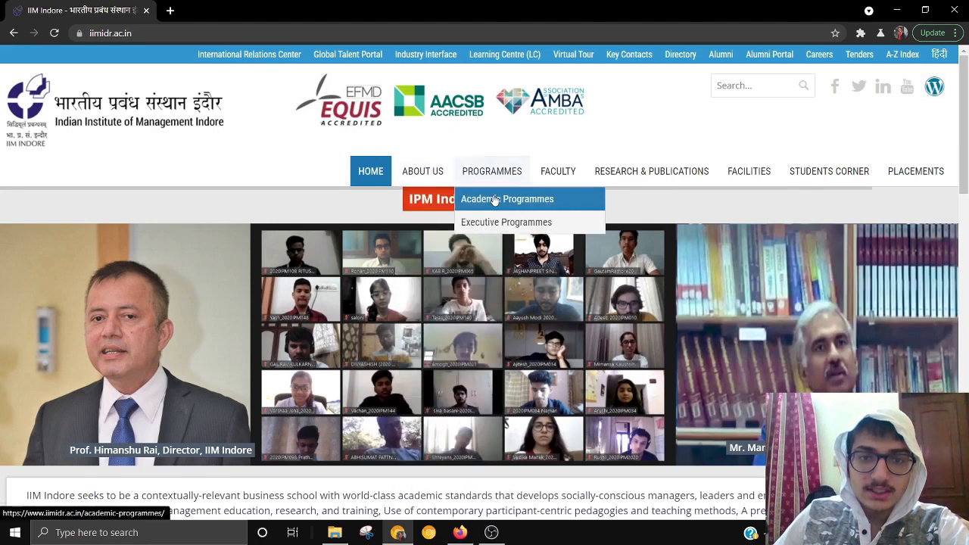
pyautogui.click(493, 199)
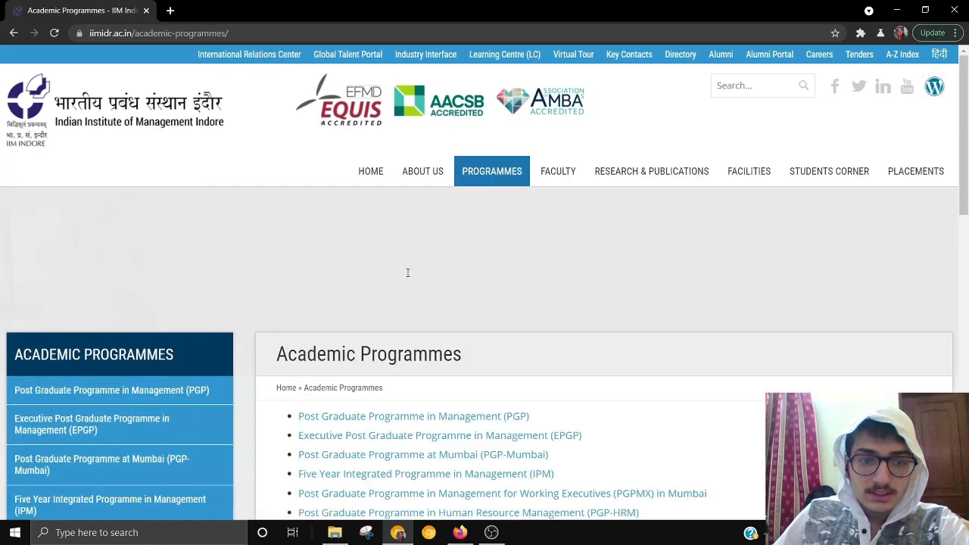
pyautogui.scroll(-6, 693, 216)
pyautogui.scroll(3, 705, 209)
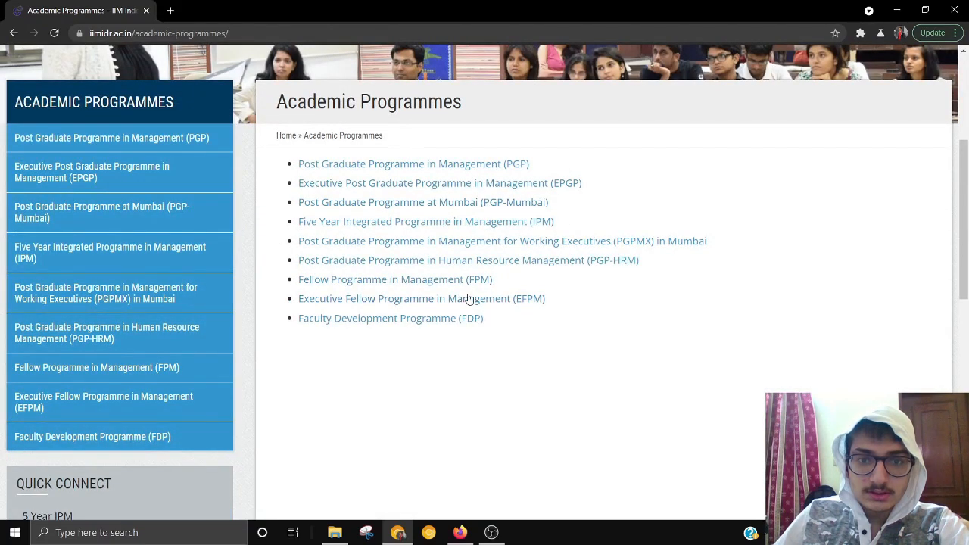
pyautogui.click(518, 222)
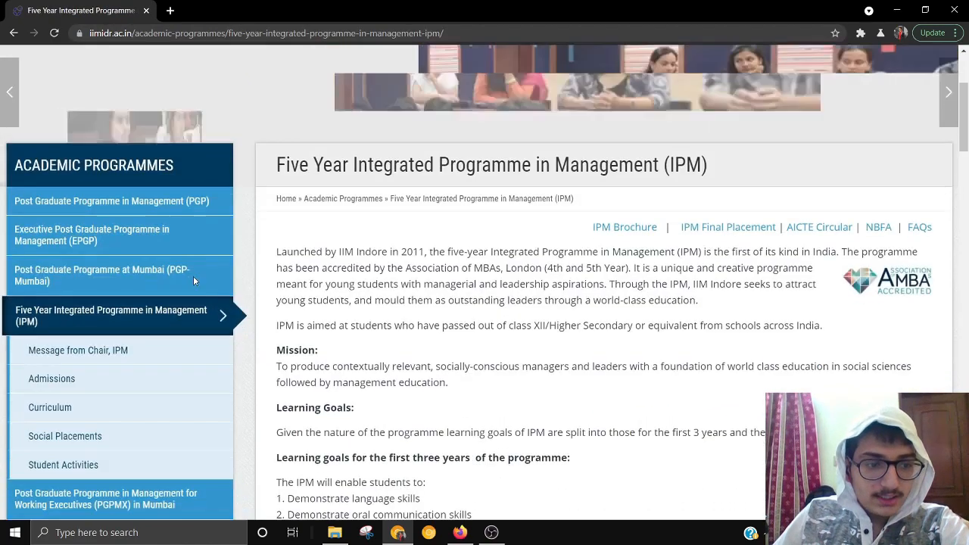
pyautogui.scroll(-2, 151, 261)
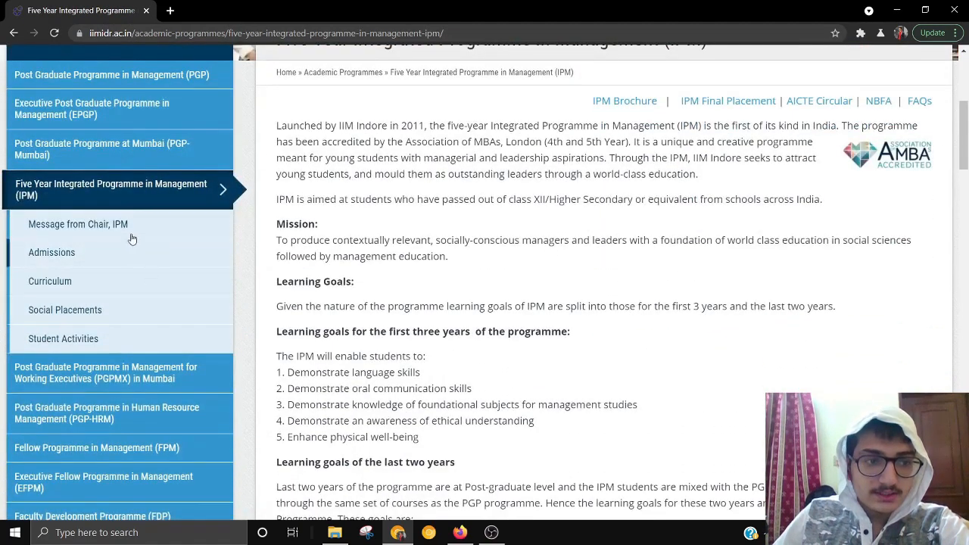
pyautogui.click(117, 263)
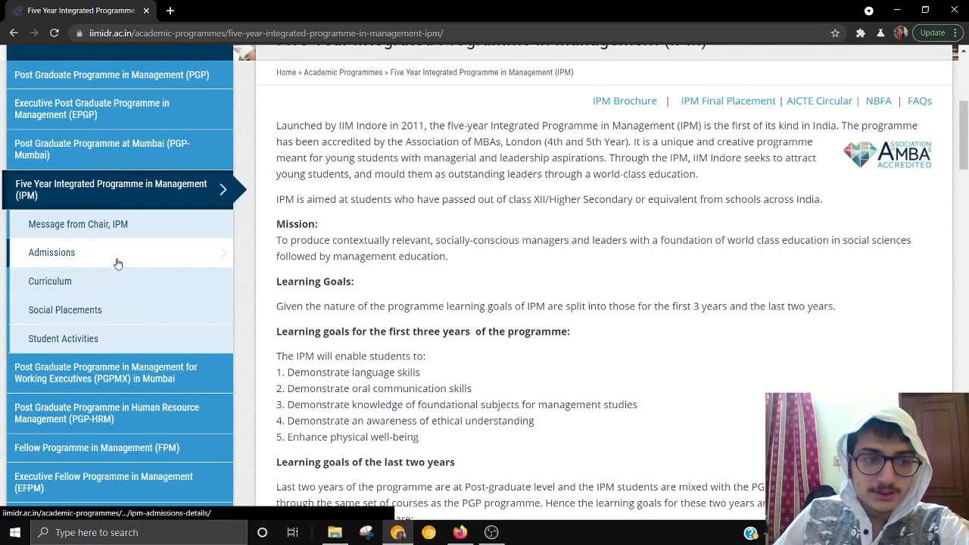
pyautogui.scroll(-5, 375, 274)
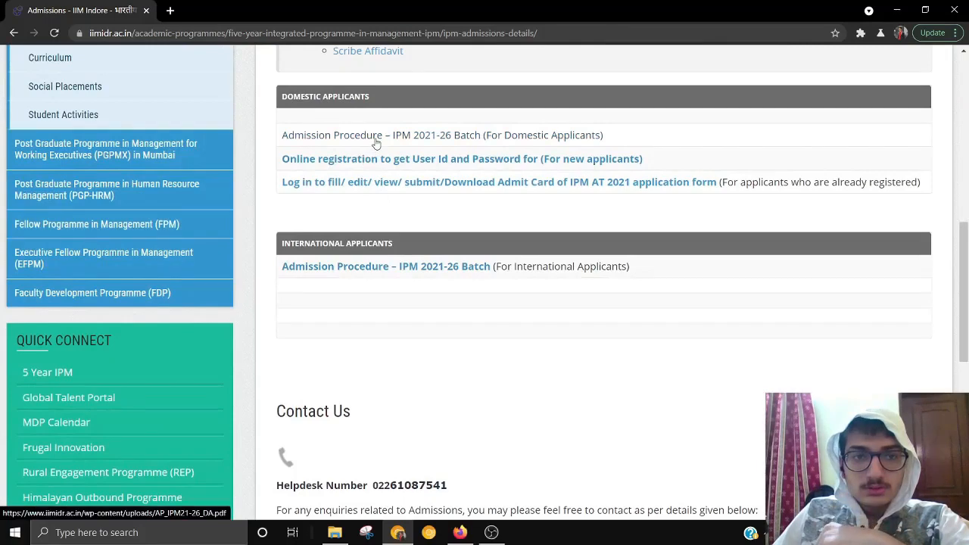
pyautogui.click(581, 160)
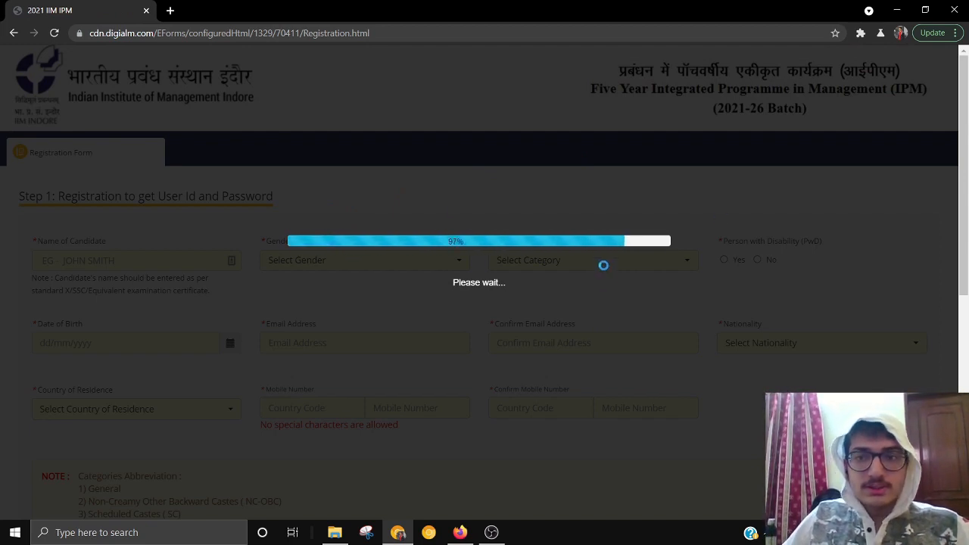
# - Dismiss the form-filling instructions note and the Privacy Notice on the Step 1 registration page
pyautogui.scroll(-1, 422, 240)
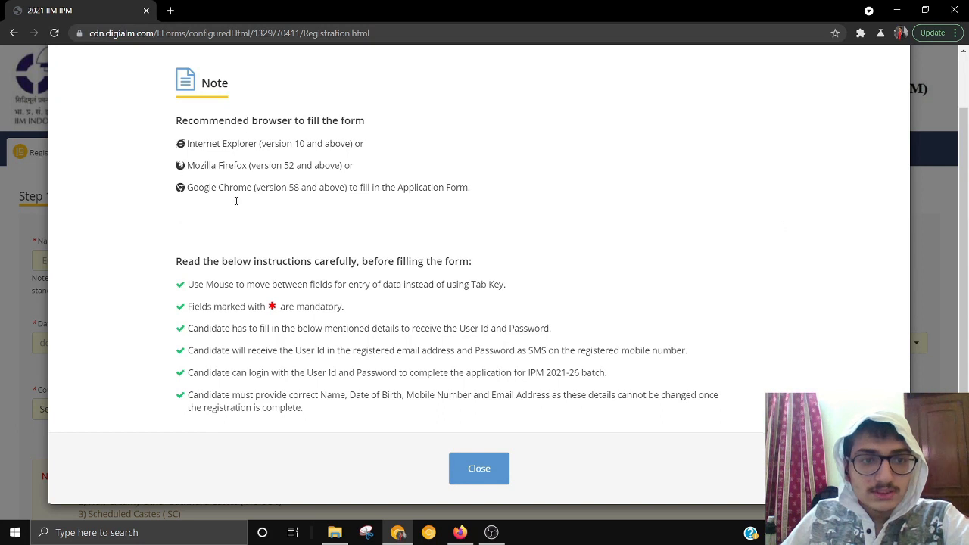
pyautogui.scroll(-1, 409, 203)
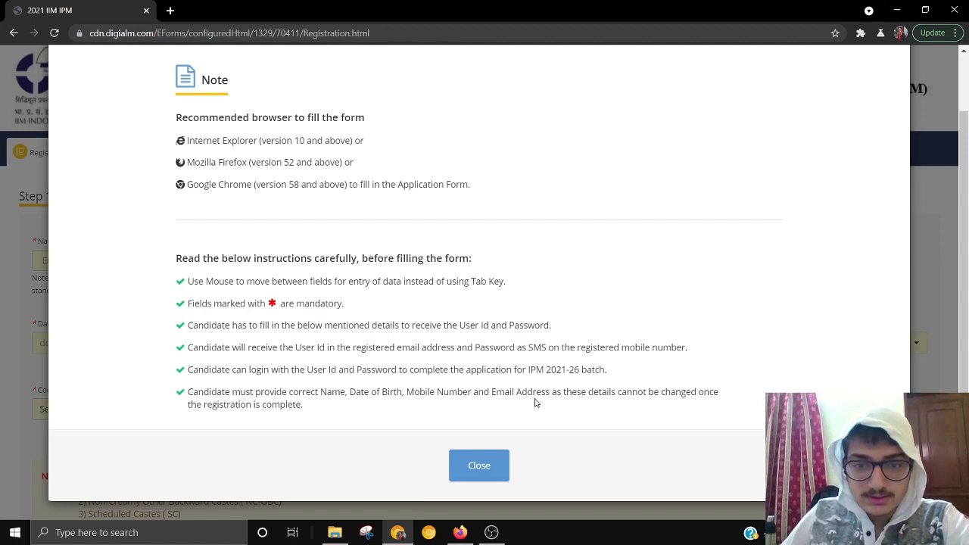
pyautogui.click(500, 472)
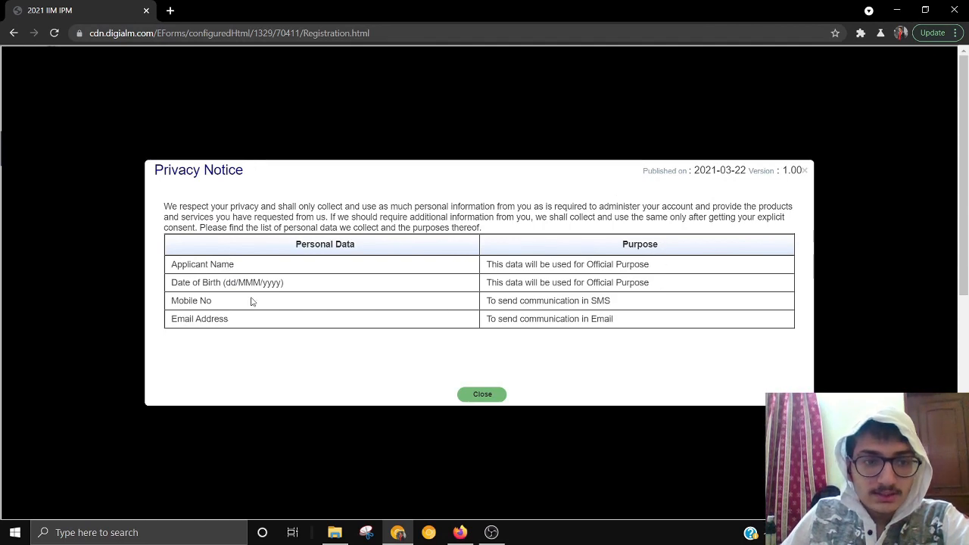
pyautogui.click(482, 395)
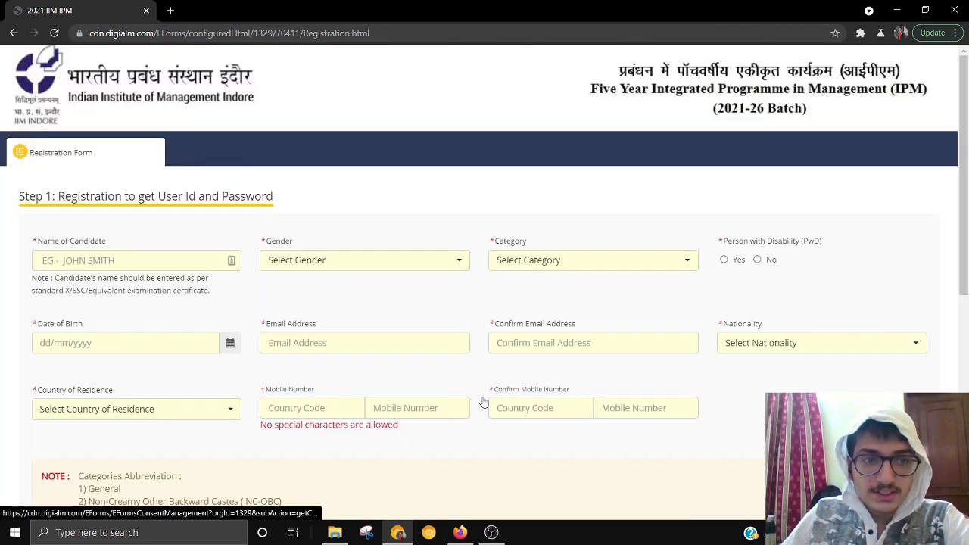
# - Enter the candidate's name, set Gender to Male, Category to General, acknowledge the alert, and choose PwD No
pyautogui.scroll(-2, 144, 227)
pyautogui.click(124, 133)
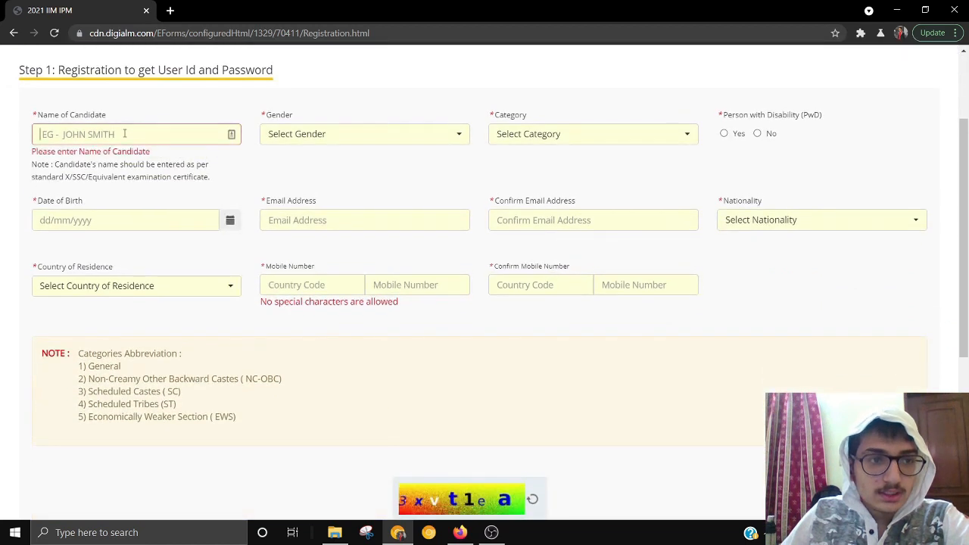
pyautogui.write('H')
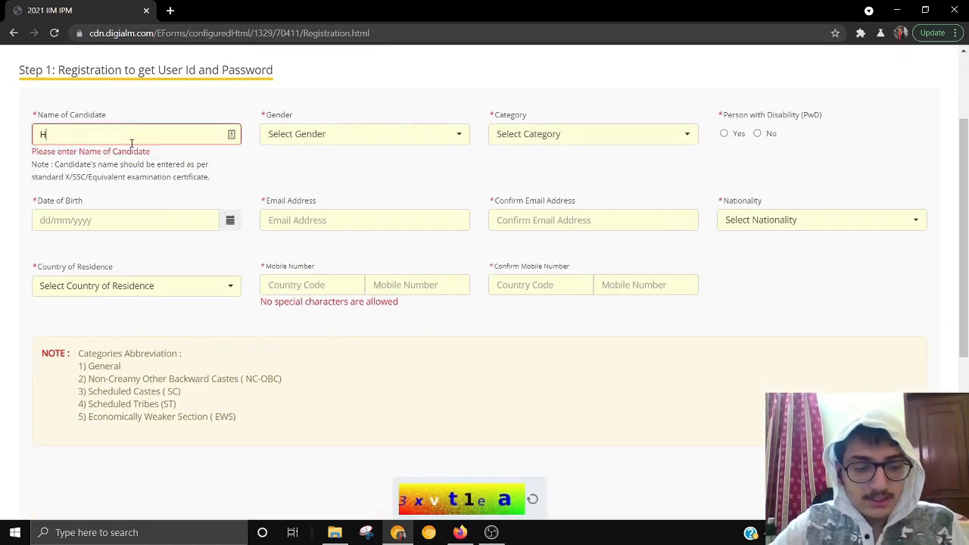
pyautogui.write('ARSHUL')
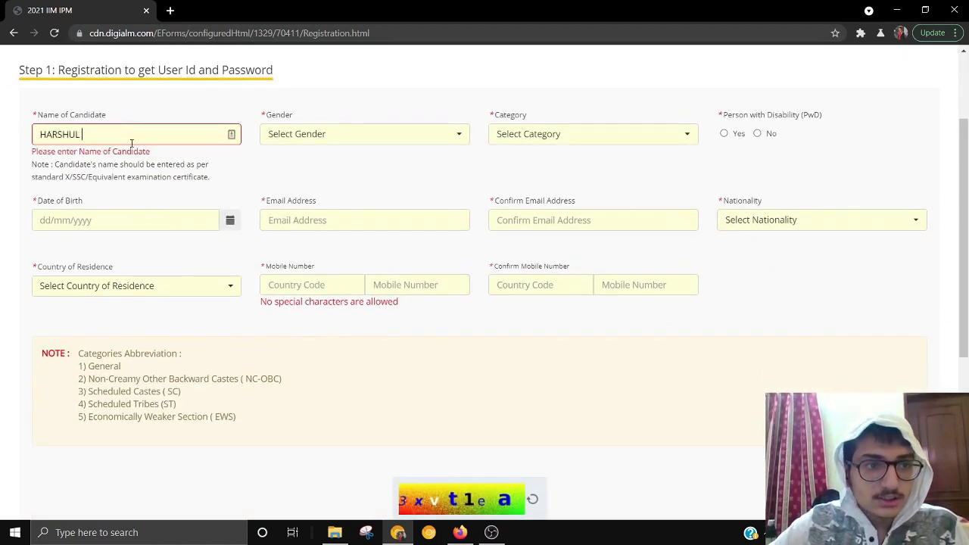
pyautogui.click(290, 137)
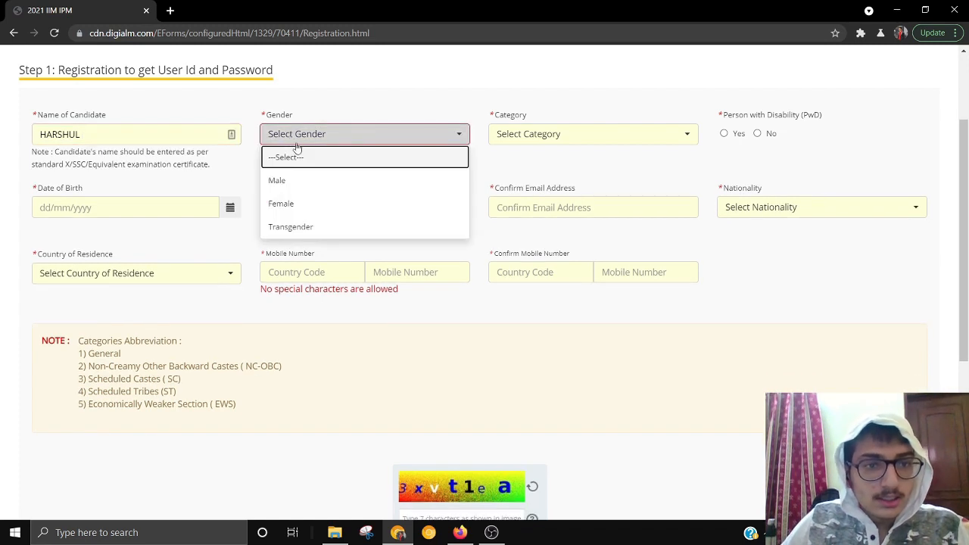
pyautogui.click(316, 182)
pyautogui.click(658, 136)
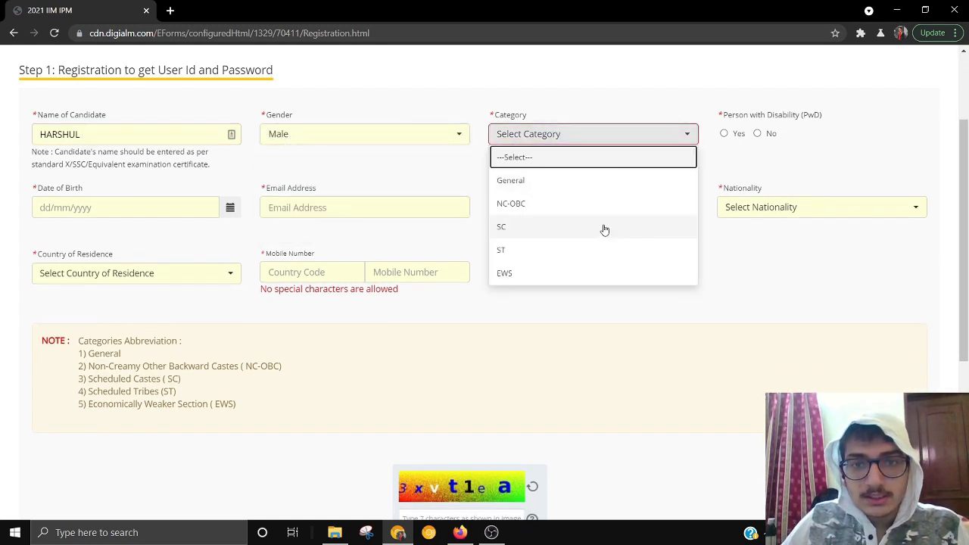
pyautogui.click(553, 186)
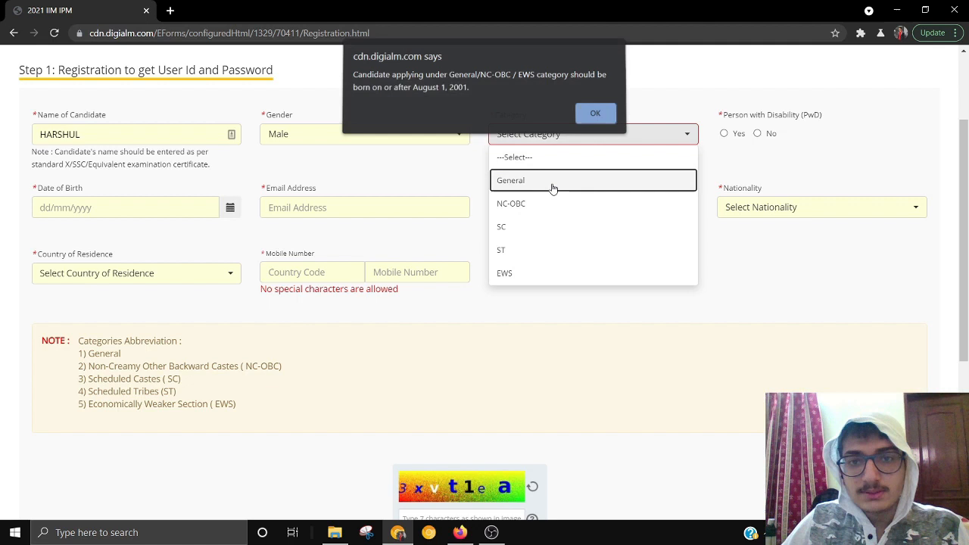
pyautogui.click(598, 117)
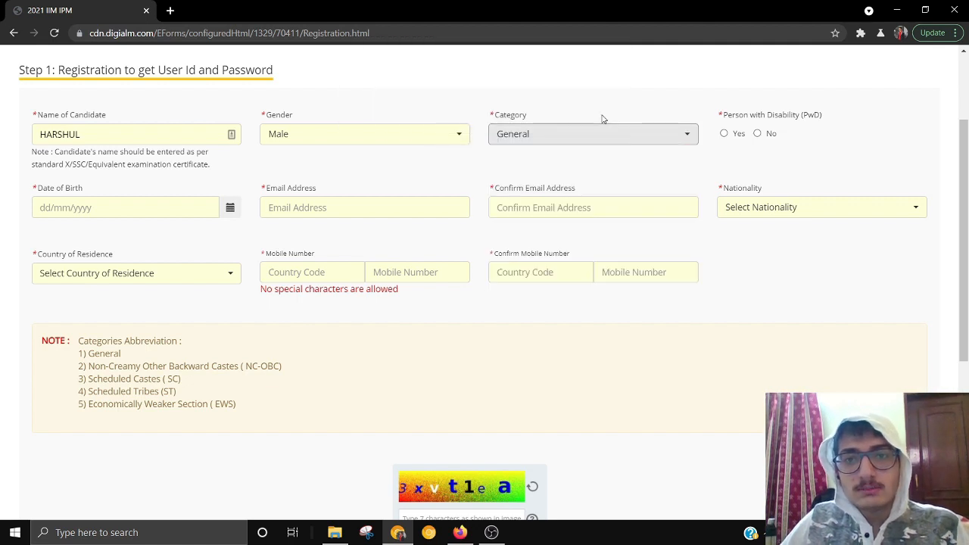
pyautogui.click(759, 134)
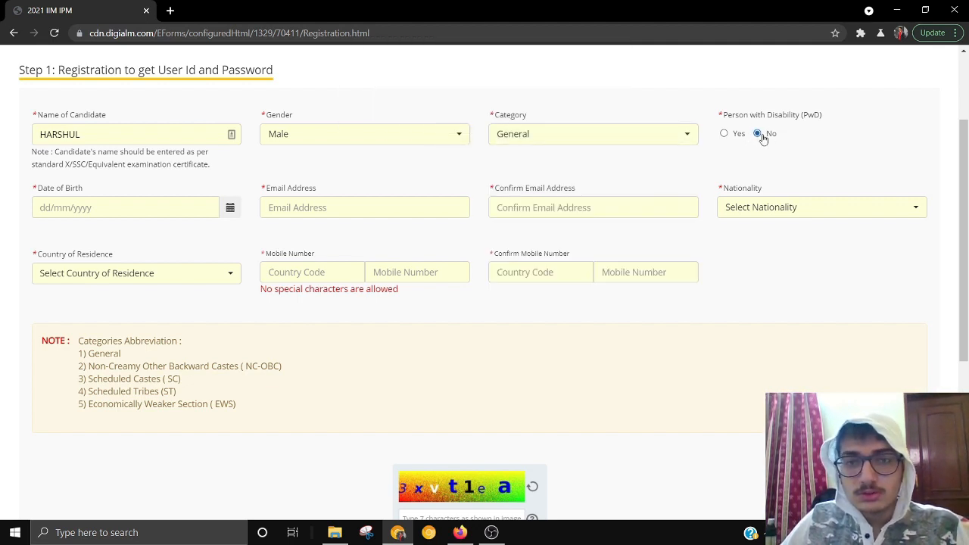
pyautogui.click(209, 215)
pyautogui.click(229, 208)
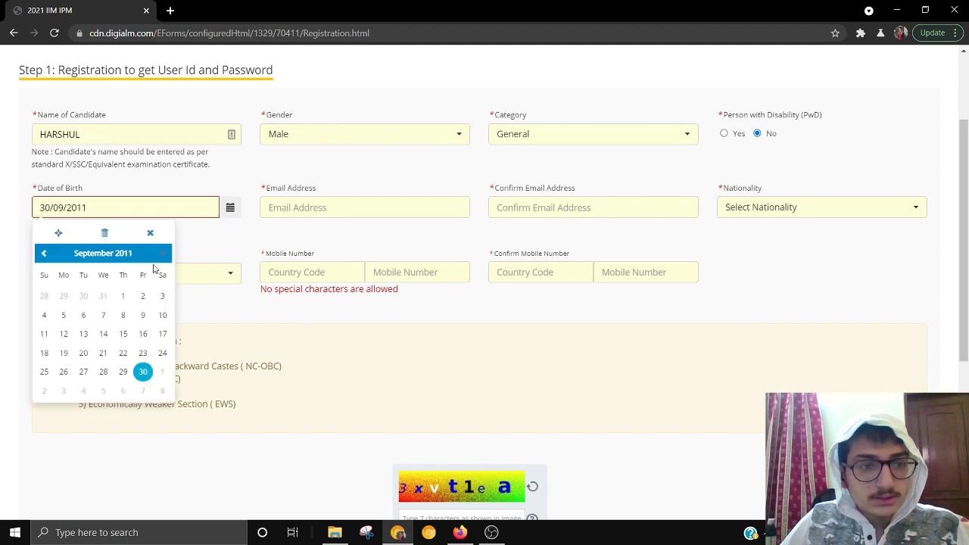
pyautogui.click(43, 253)
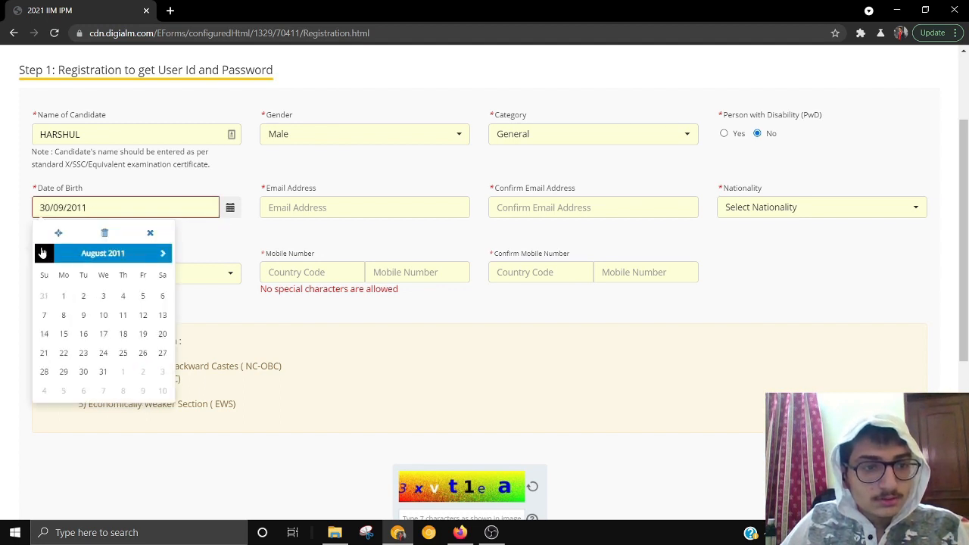
pyautogui.click(43, 253)
pyautogui.click(43, 253)
pyautogui.click(103, 253)
pyautogui.click(104, 253)
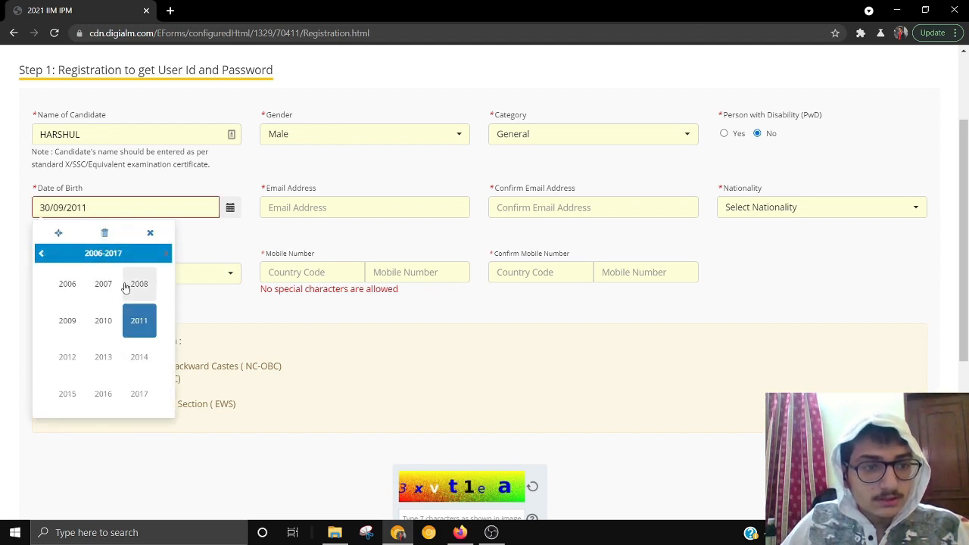
pyautogui.click(40, 253)
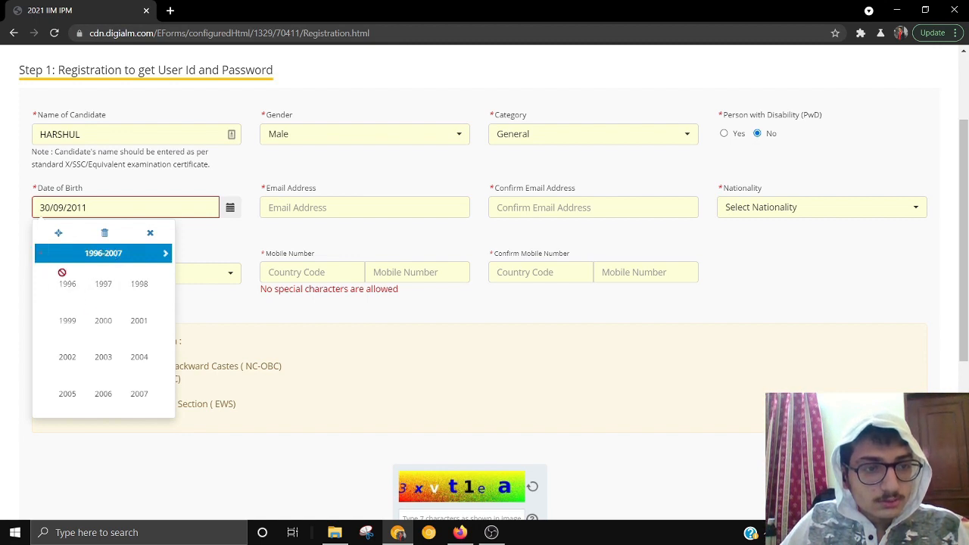
pyautogui.click(69, 357)
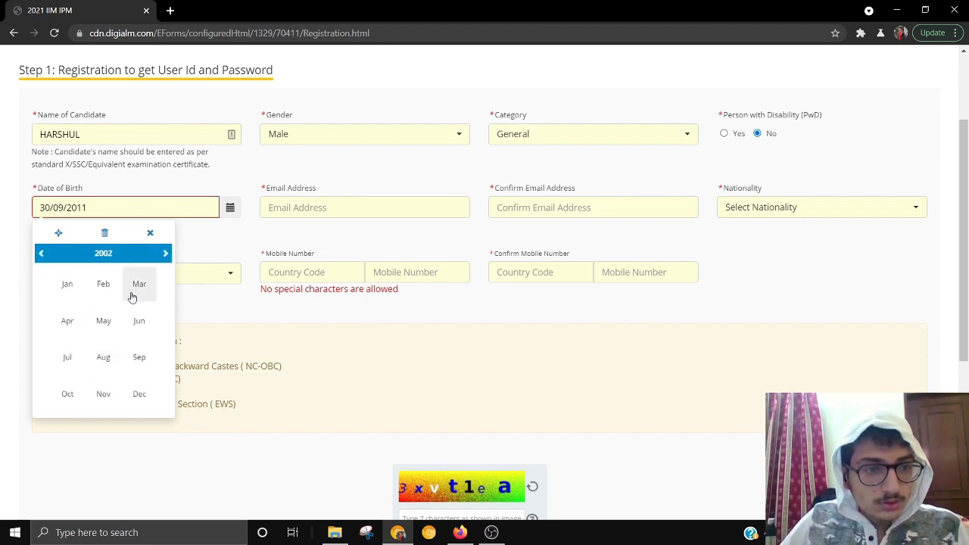
pyautogui.click(103, 356)
pyautogui.click(126, 316)
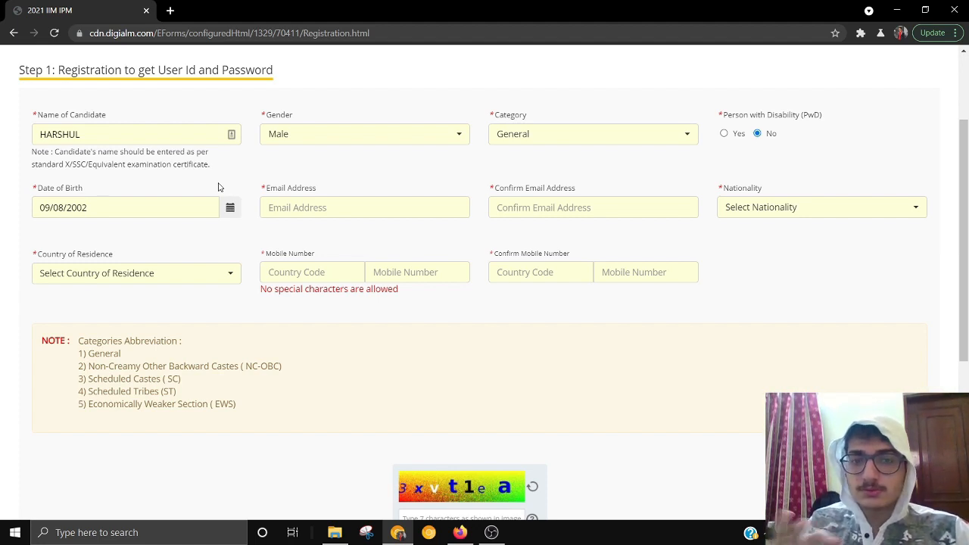
# - Fill in the candidate's e-mail address and confirm it in the Confirm Email field
pyautogui.click(295, 209)
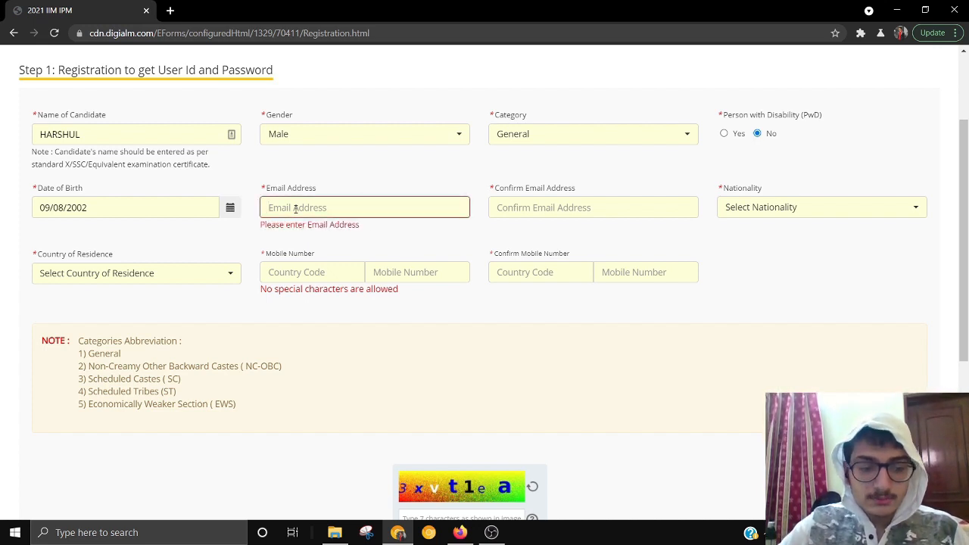
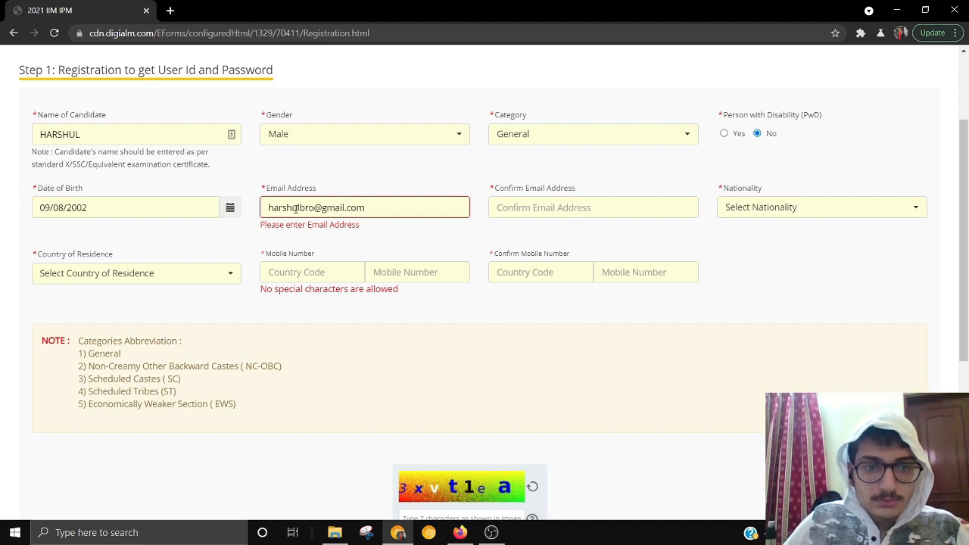
pyautogui.click(557, 217)
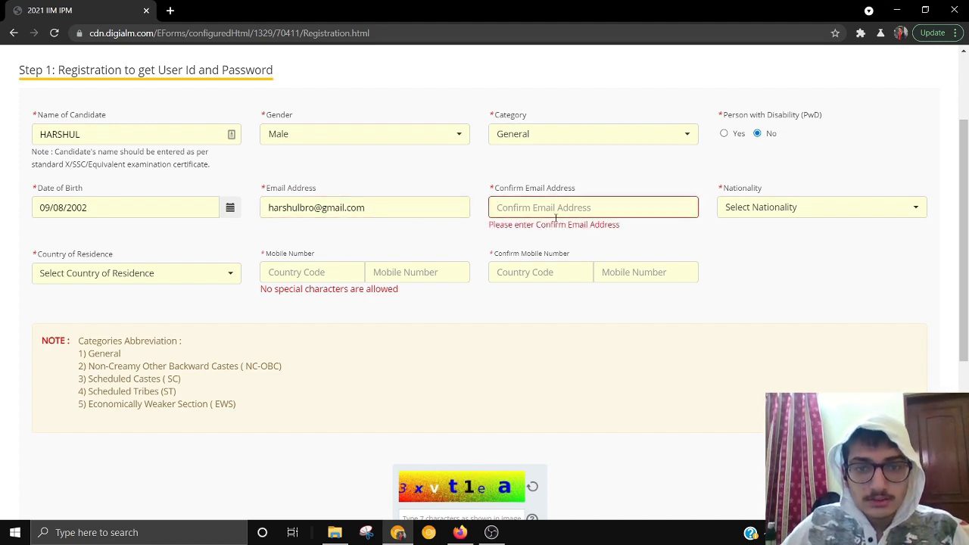
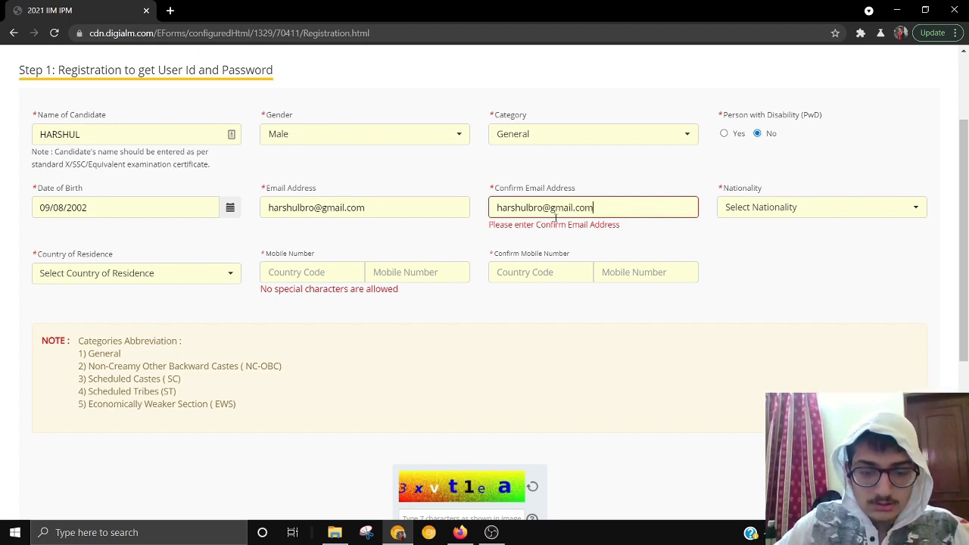
# - Set Nationality to Indian and Country of Residence to India, and enter the mobile number twice
pyautogui.click(796, 212)
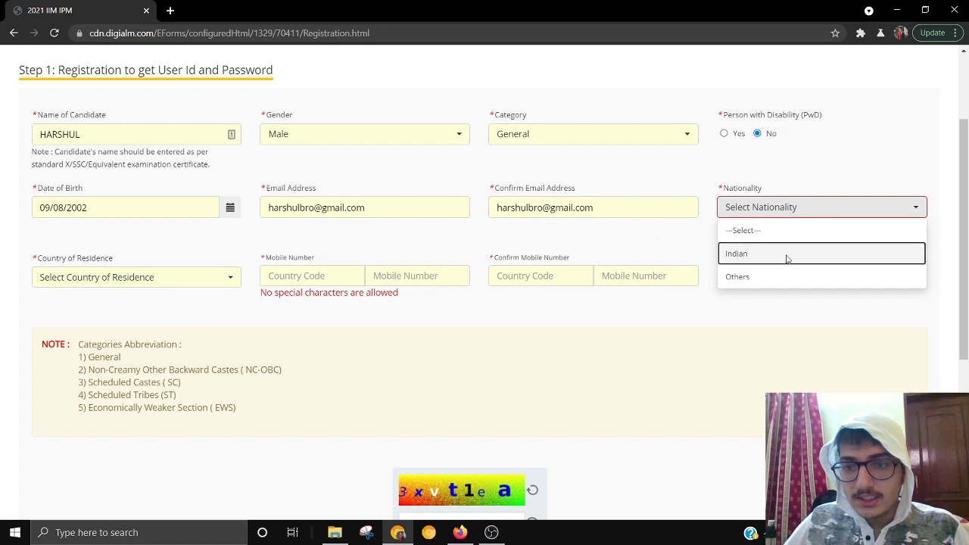
pyautogui.click(729, 255)
pyautogui.click(191, 273)
pyautogui.click(157, 319)
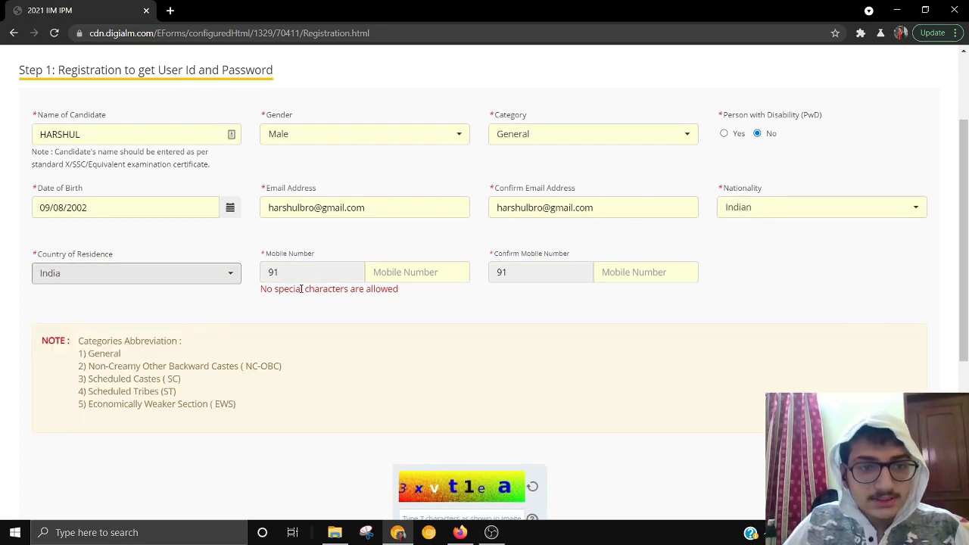
pyautogui.click(425, 274)
pyautogui.write('6')
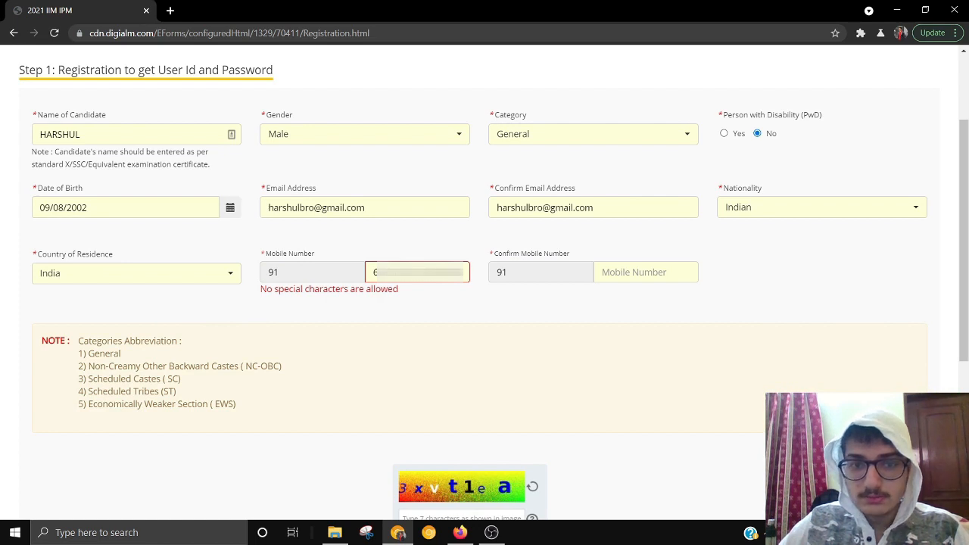
pyautogui.click(662, 276)
pyautogui.hotkey('ctrl', 'v')
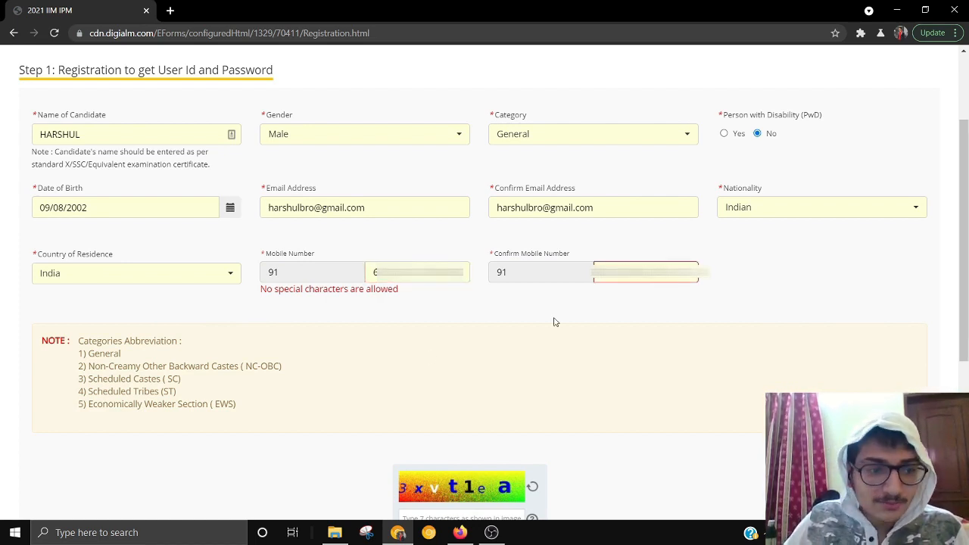
# - Enter the captcha characters shown in the image into the captcha box
pyautogui.scroll(-3, 417, 368)
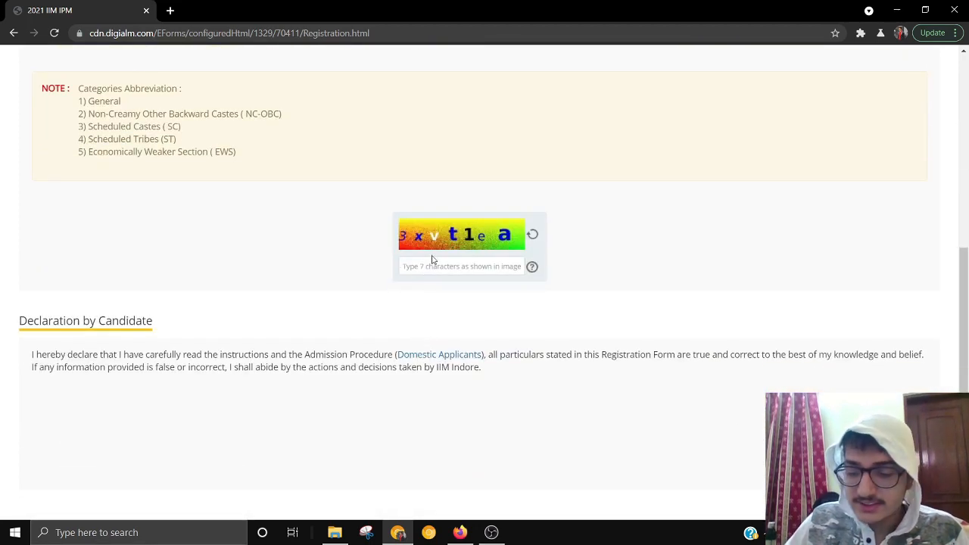
pyautogui.write('3xvt1ea')
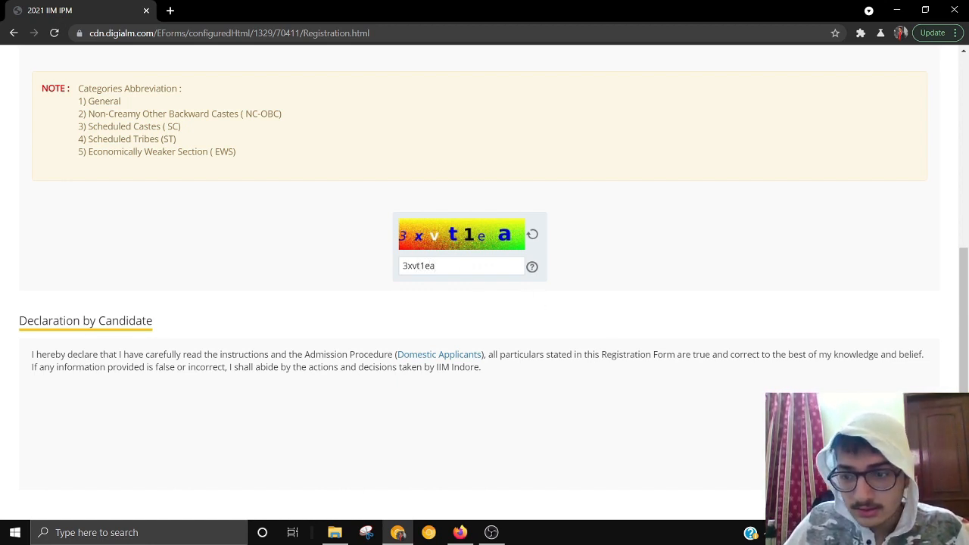
# - Submit the Step 1 registration, confirm the dialog, and review the Registration Details page with the application number
pyautogui.press('Return')
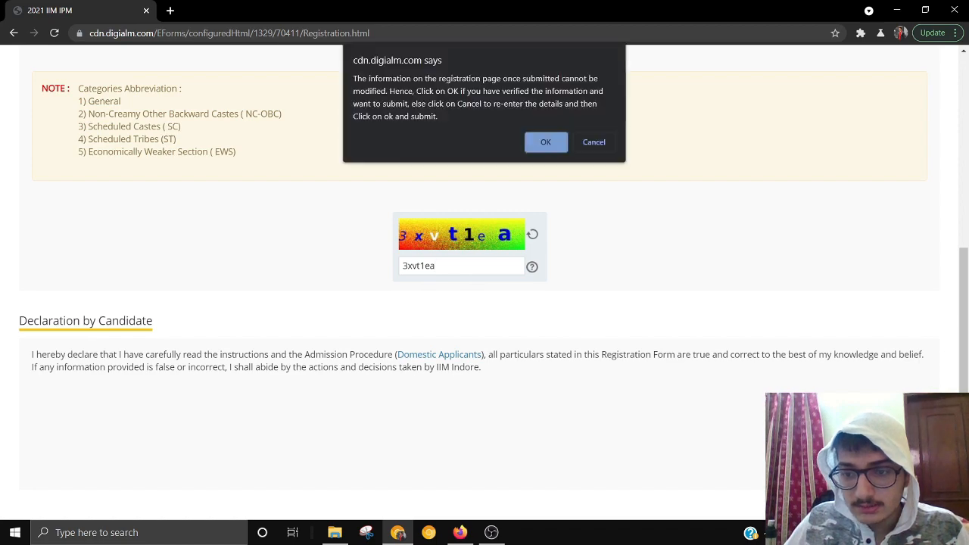
pyautogui.click(550, 147)
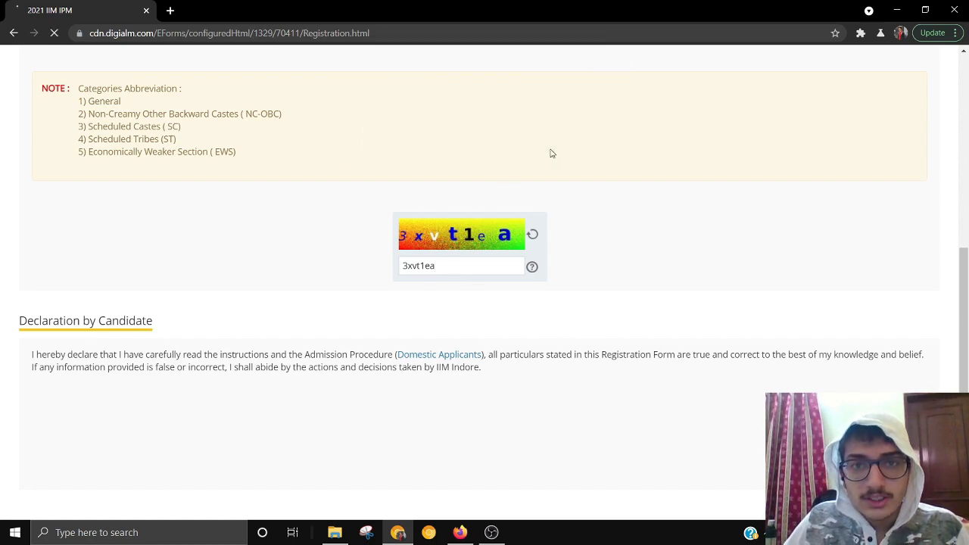
pyautogui.scroll(-1, 385, 234)
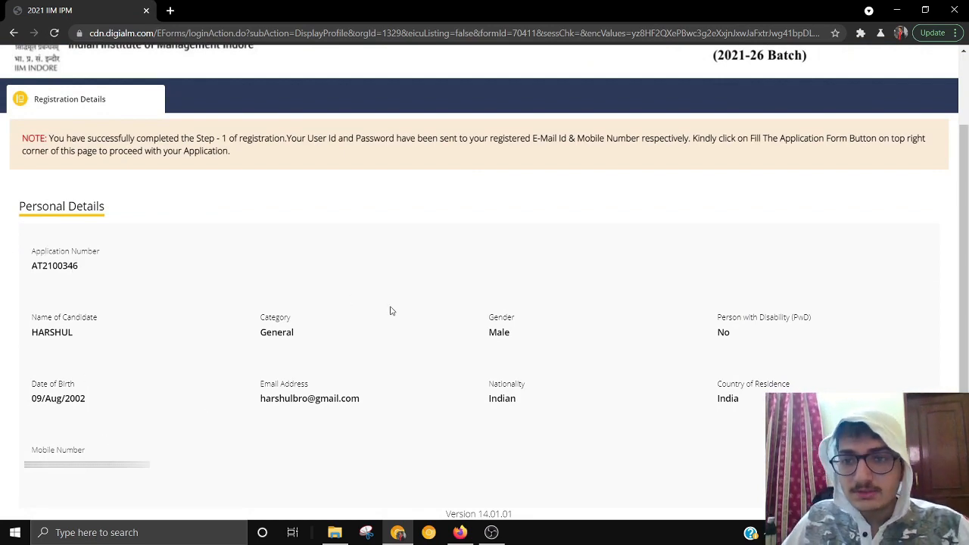
pyautogui.scroll(1, 478, 281)
pyautogui.scroll(-1, 104, 291)
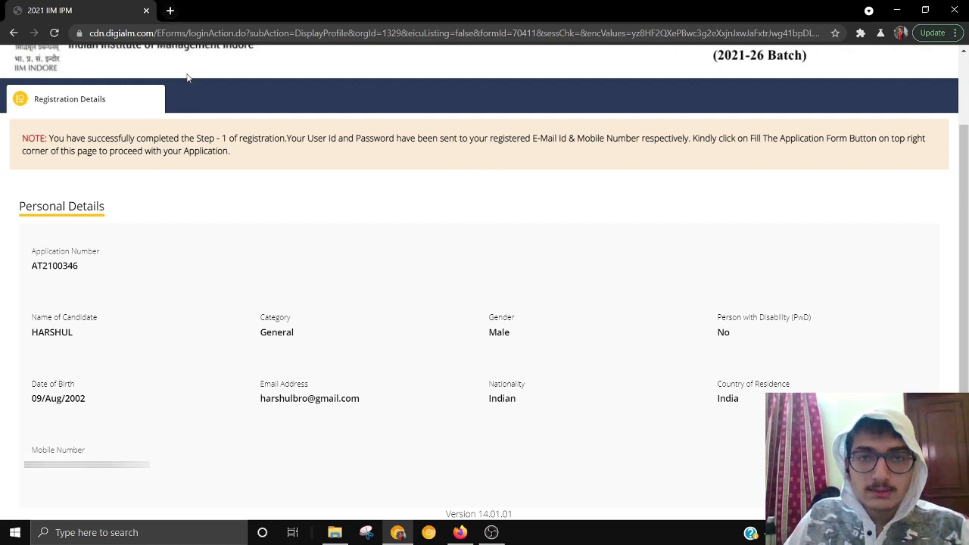
# - Open the IIM Indore website in a new browser tab
pyautogui.click(170, 10)
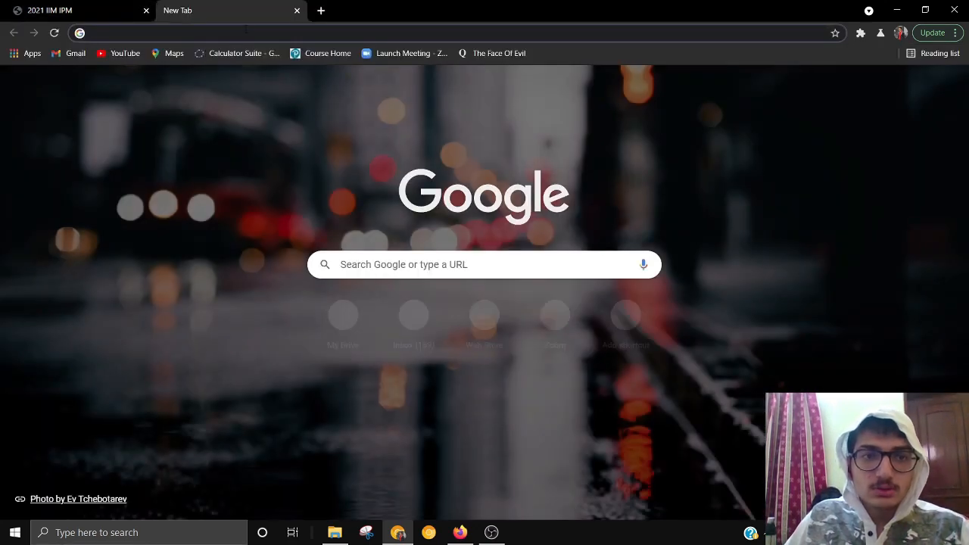
pyautogui.write('iim')
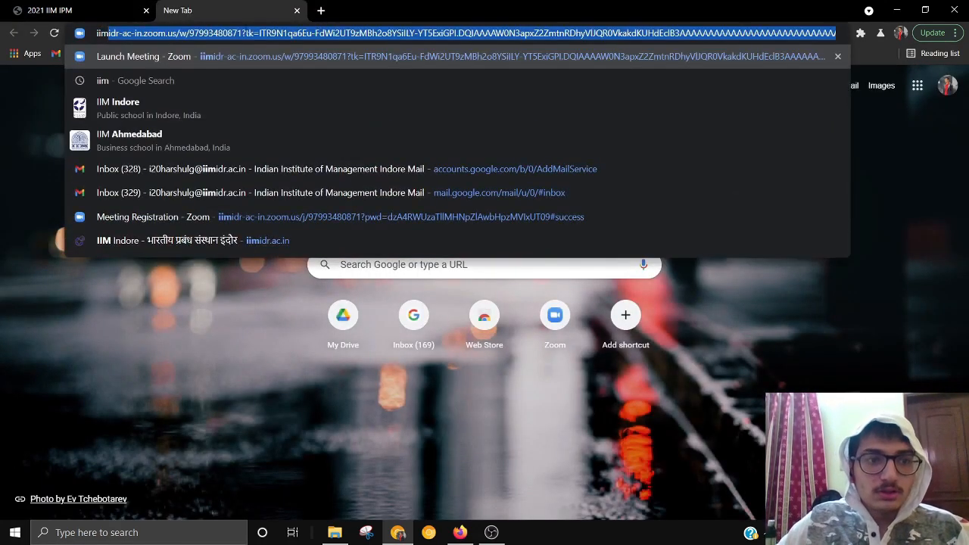
pyautogui.press('Down')
pyautogui.press('Down')
pyautogui.press('Down')
pyautogui.press('Down')
pyautogui.press('Down')
pyautogui.press('Down')
pyautogui.press('Down')
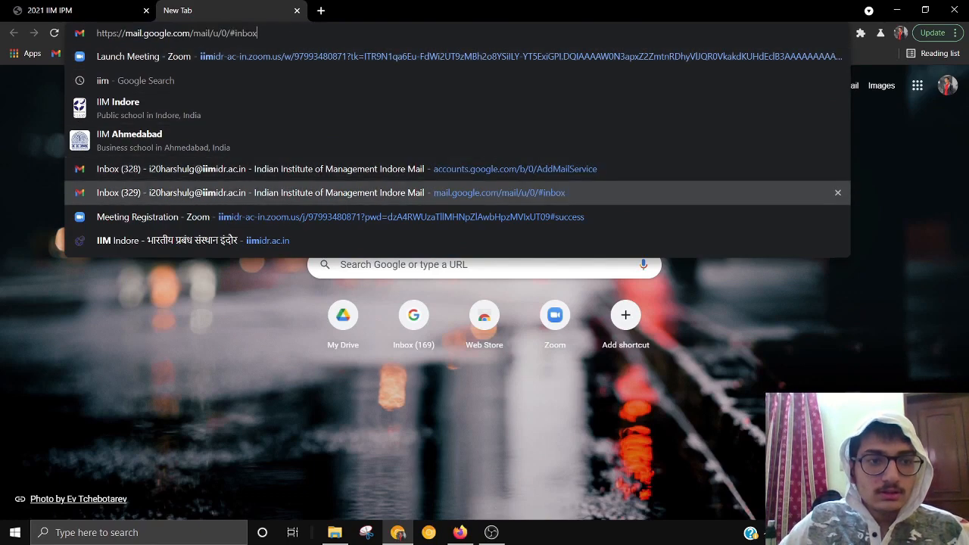
pyautogui.press('Return')
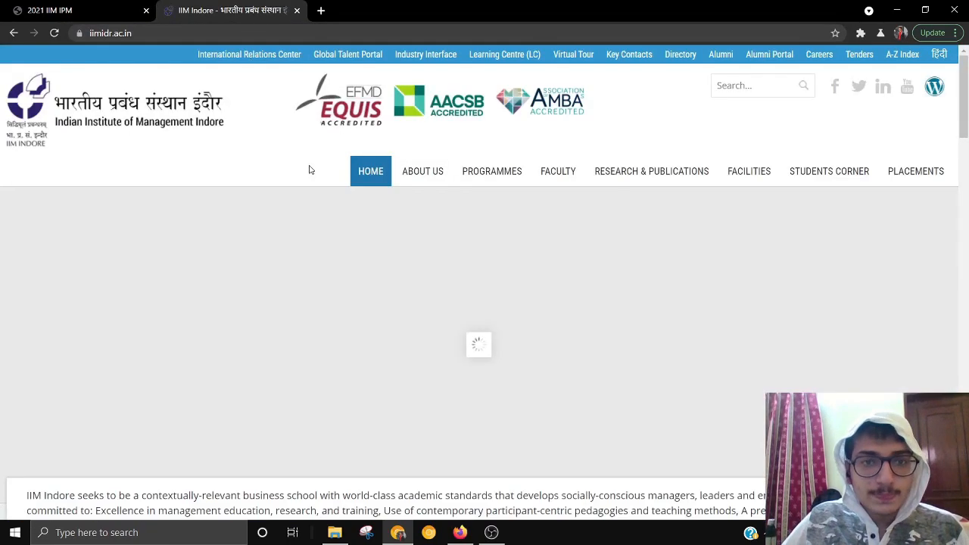
# - Go through Academic Programmes and IPM to Admissions and open the candidate login page
pyautogui.moveTo(480, 179)
pyautogui.click(493, 200)
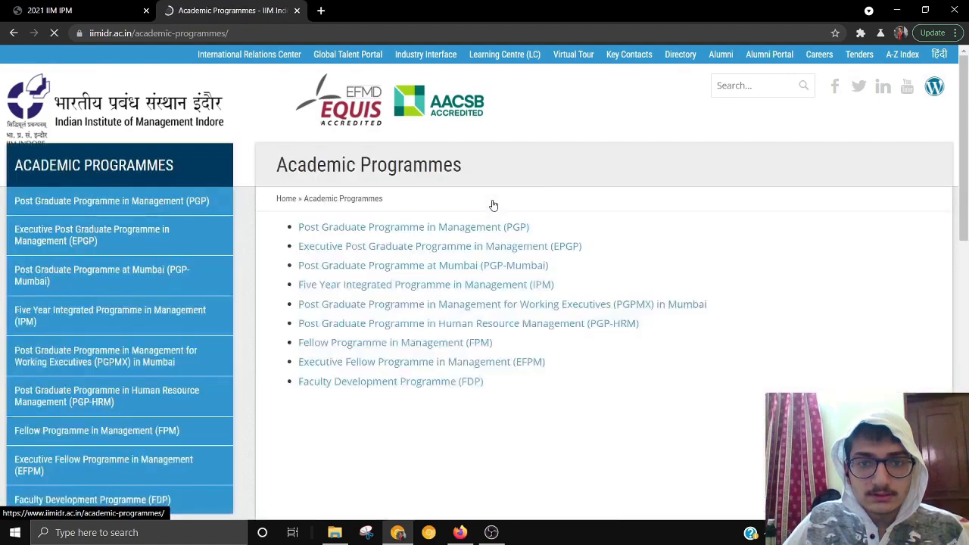
pyautogui.scroll(-3, 130, 296)
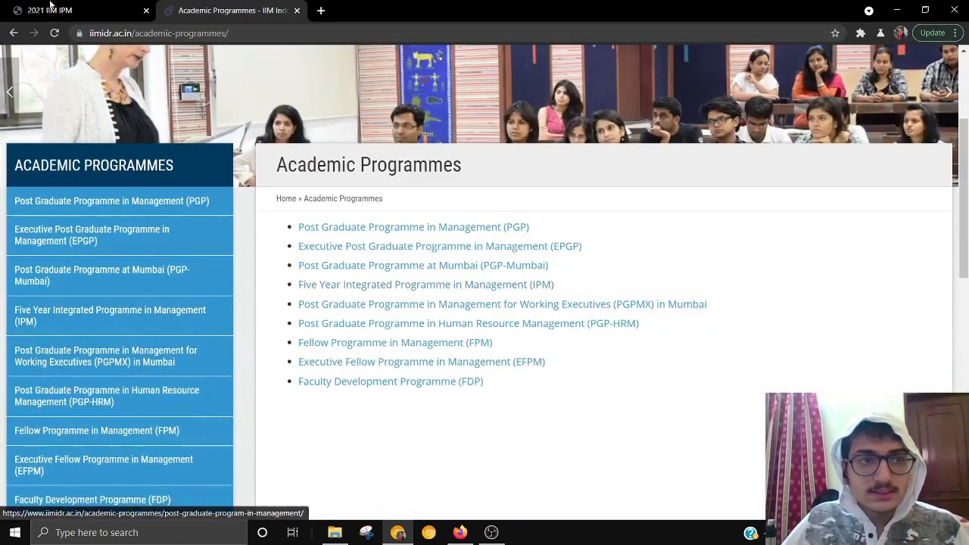
pyautogui.scroll(-1, 121, 379)
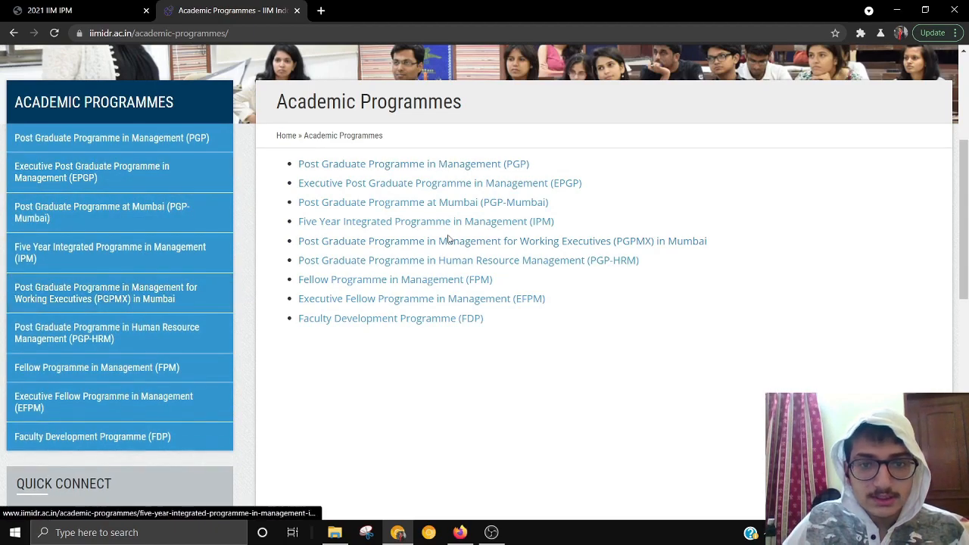
pyautogui.click(489, 223)
pyautogui.scroll(-5, 101, 333)
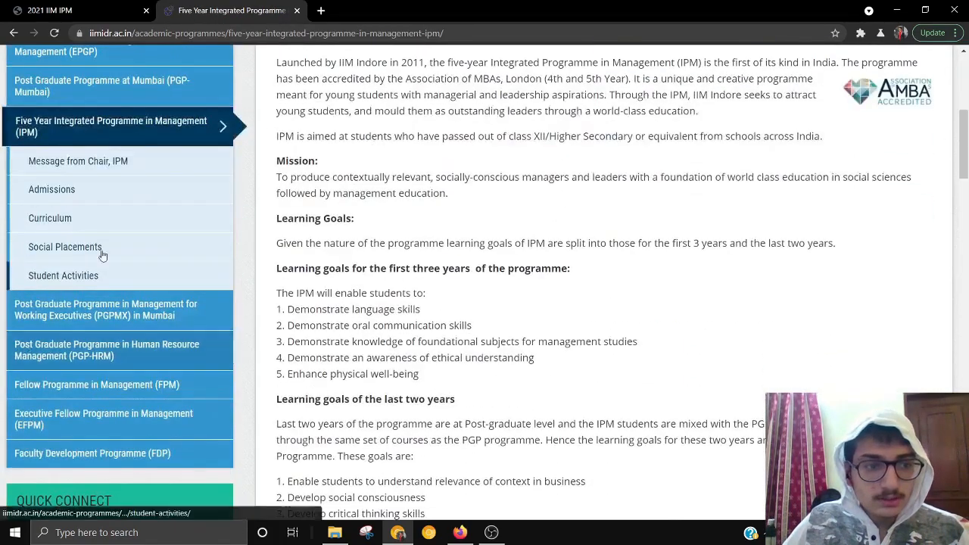
pyautogui.click(95, 194)
pyautogui.scroll(-4, 520, 309)
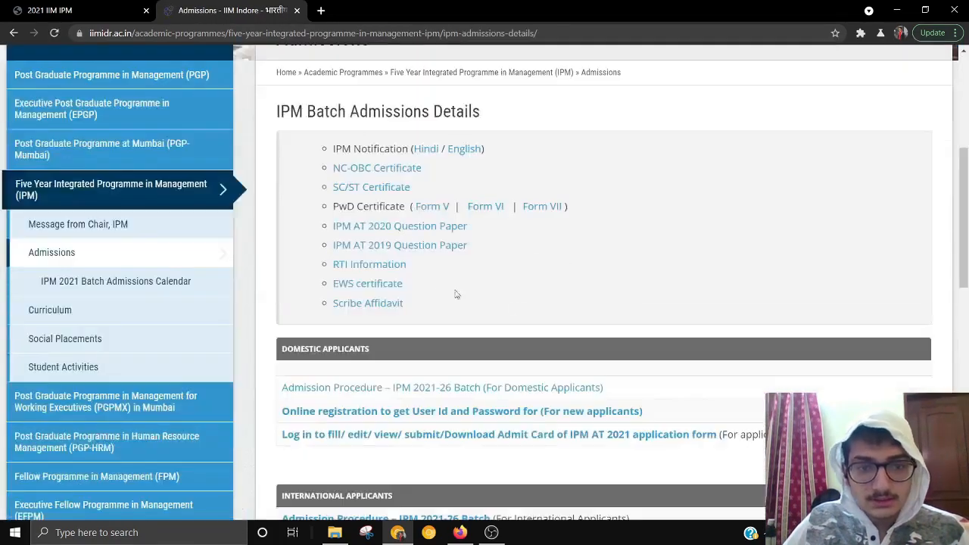
pyautogui.scroll(-1, 427, 364)
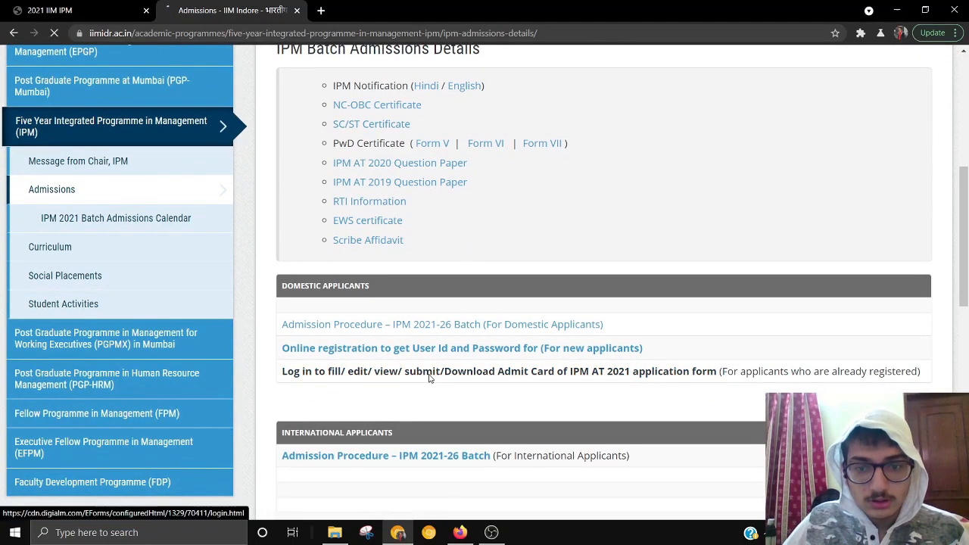
pyautogui.click(429, 371)
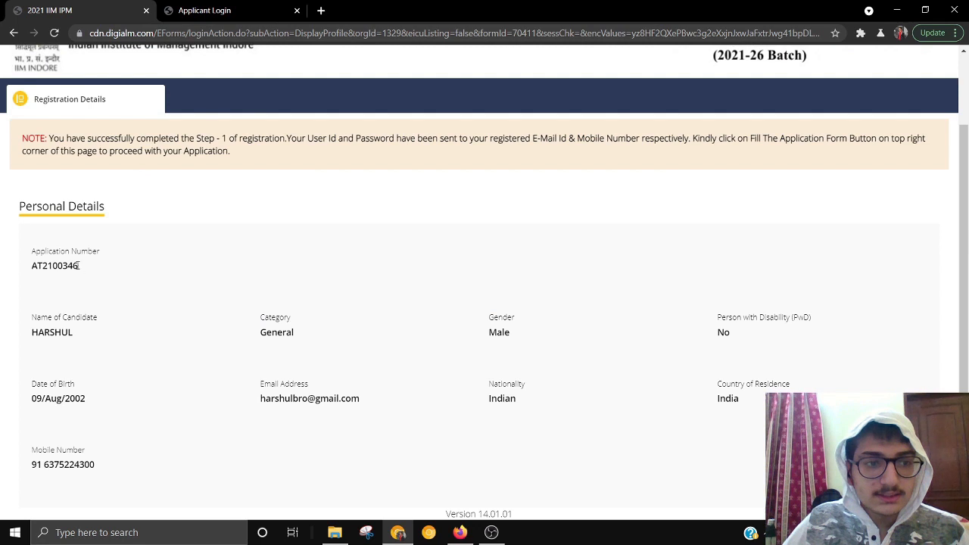
# - Log in with the copied application number and the account password, declining to save the password
pyautogui.moveTo(79, 266); pyautogui.dragTo(1, 273)
pyautogui.hotkey('ctrl', 'c')
pyautogui.click(205, 10)
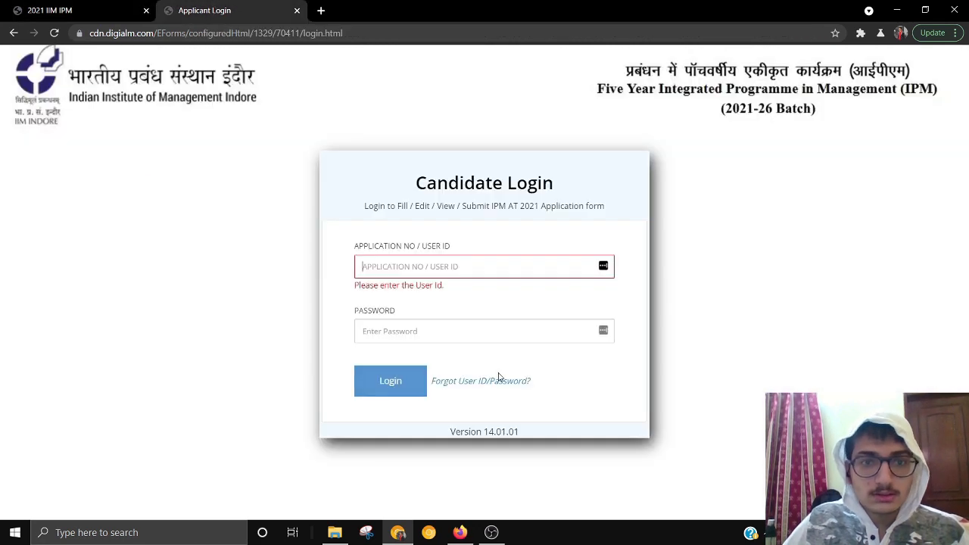
pyautogui.click(437, 271)
pyautogui.hotkey('ctrl', 'v')
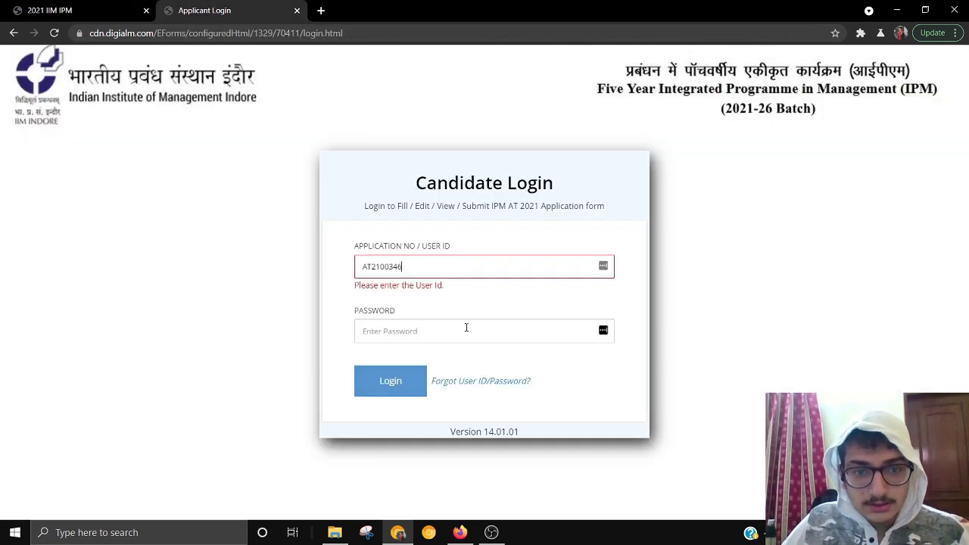
pyautogui.click(465, 328)
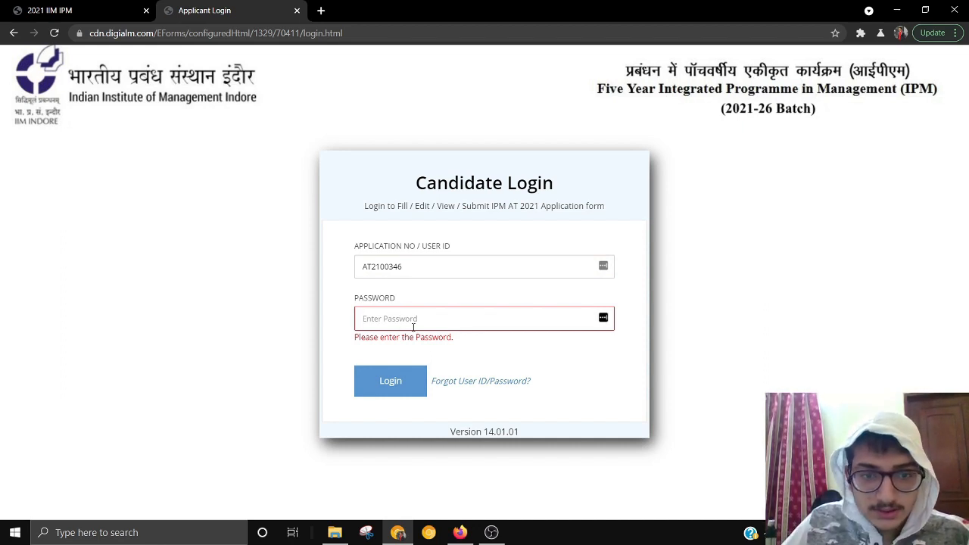
pyautogui.write('••')
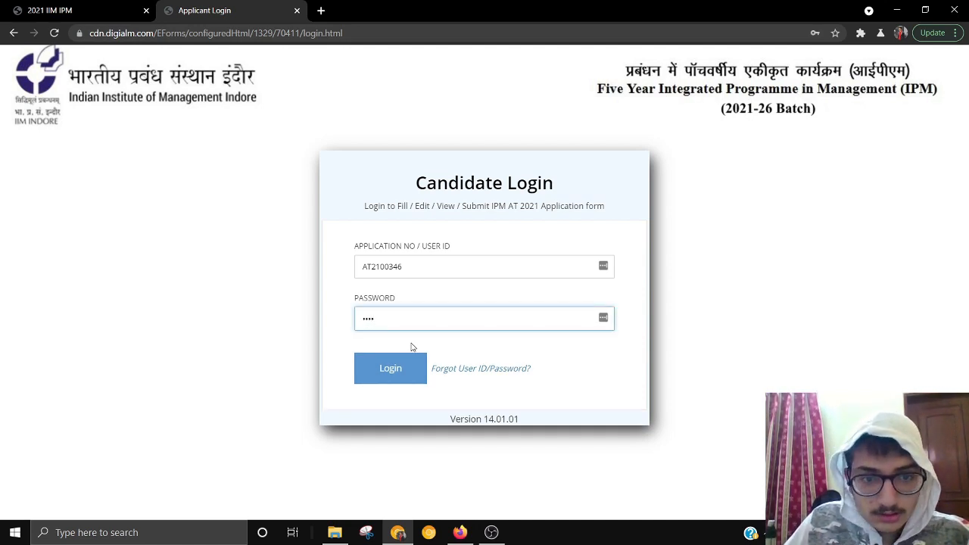
pyautogui.write('•')
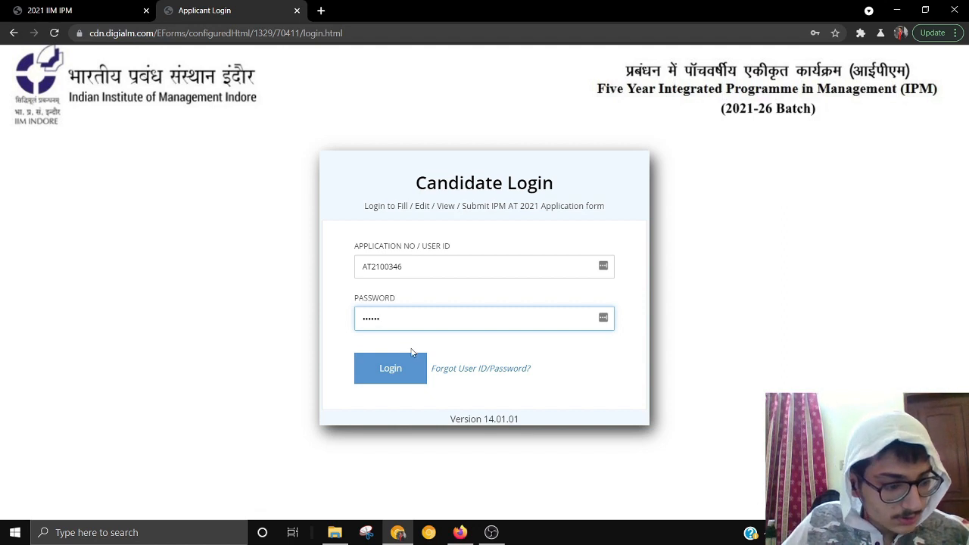
pyautogui.click(392, 371)
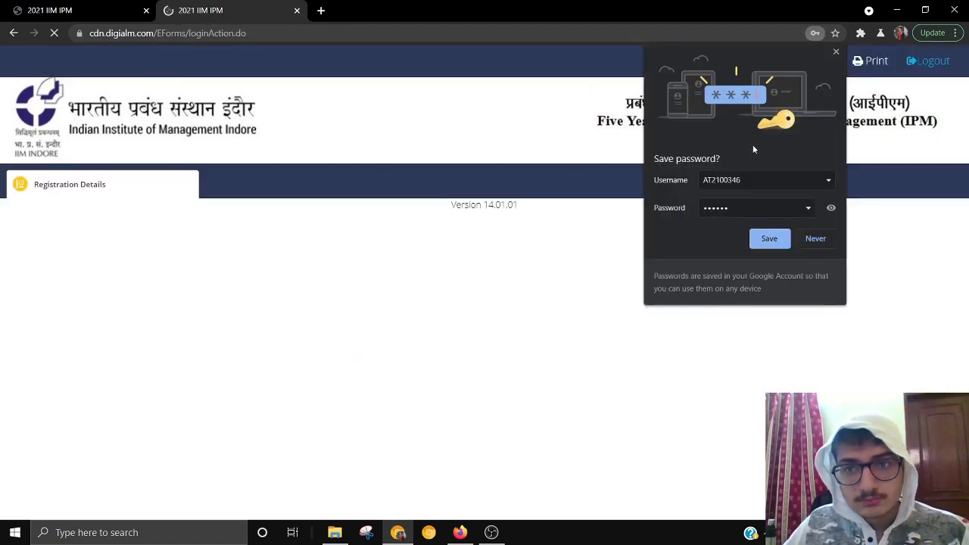
pyautogui.click(817, 240)
pyautogui.scroll(-1, 137, 284)
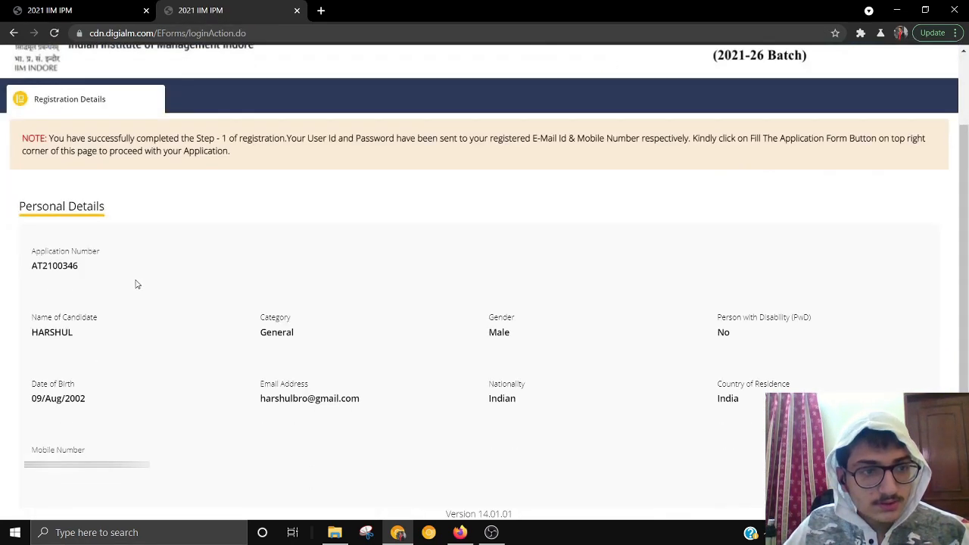
# - Open the application form, close its instructions pop-up, and review the prefilled Personal Details
pyautogui.scroll(1, 284, 290)
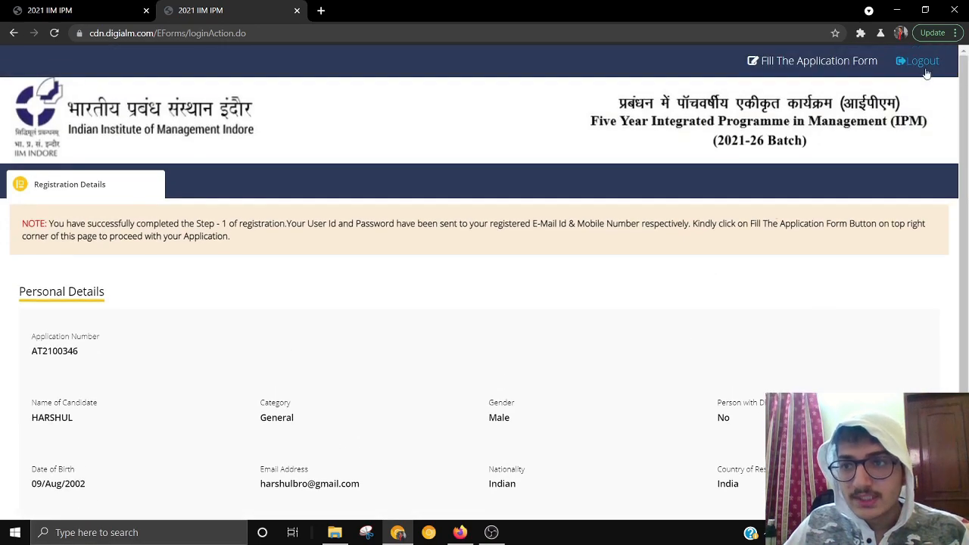
pyautogui.click(824, 62)
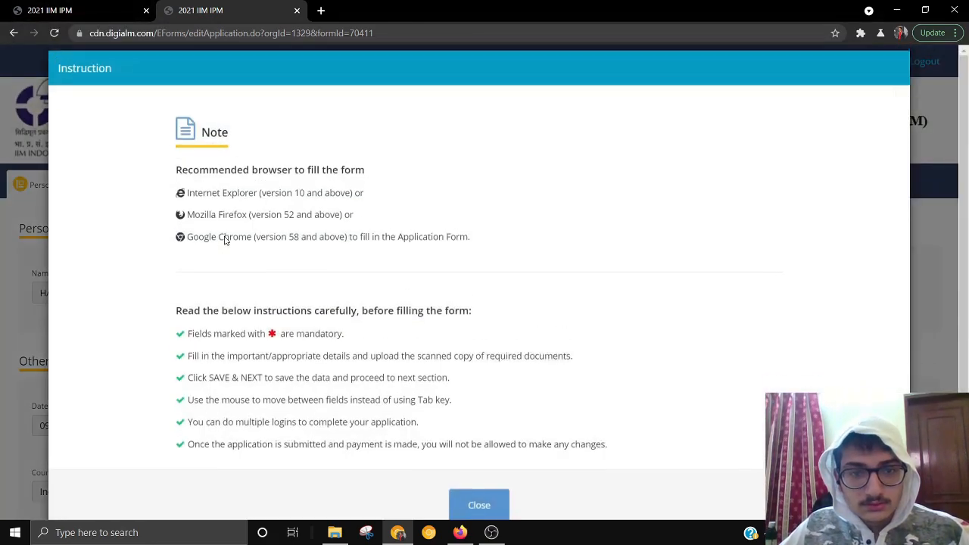
pyautogui.scroll(-2, 374, 351)
pyautogui.click(478, 464)
pyautogui.scroll(-6, 258, 231)
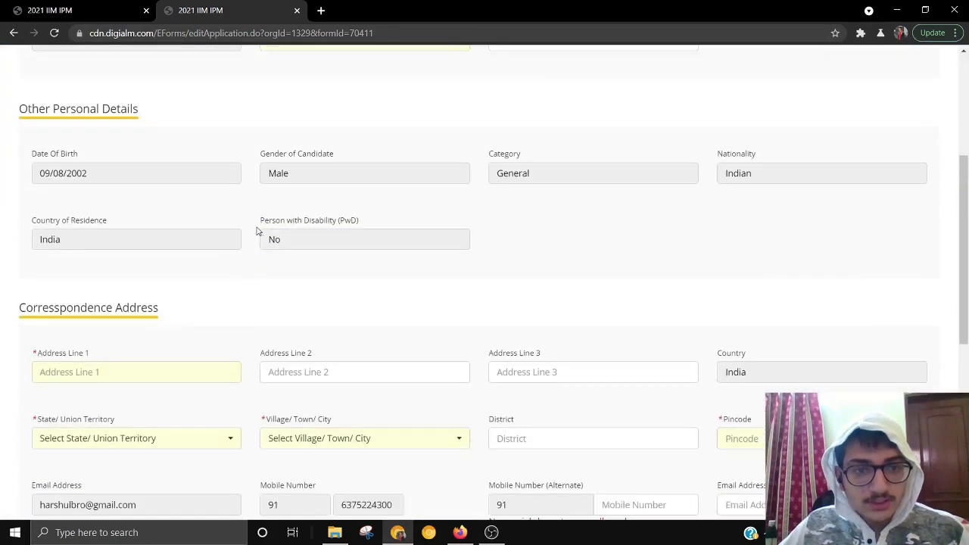
pyautogui.scroll(-3, 301, 170)
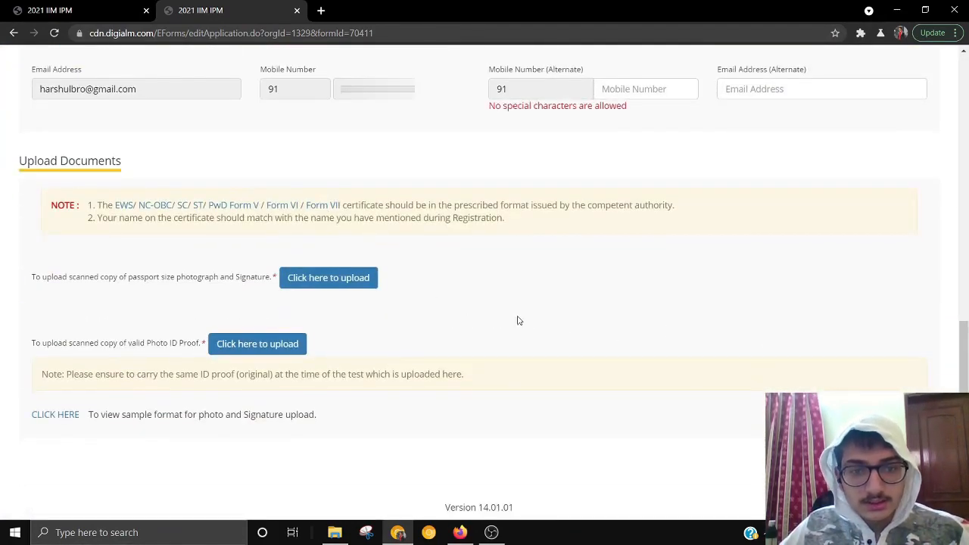
pyautogui.scroll(10, 401, 386)
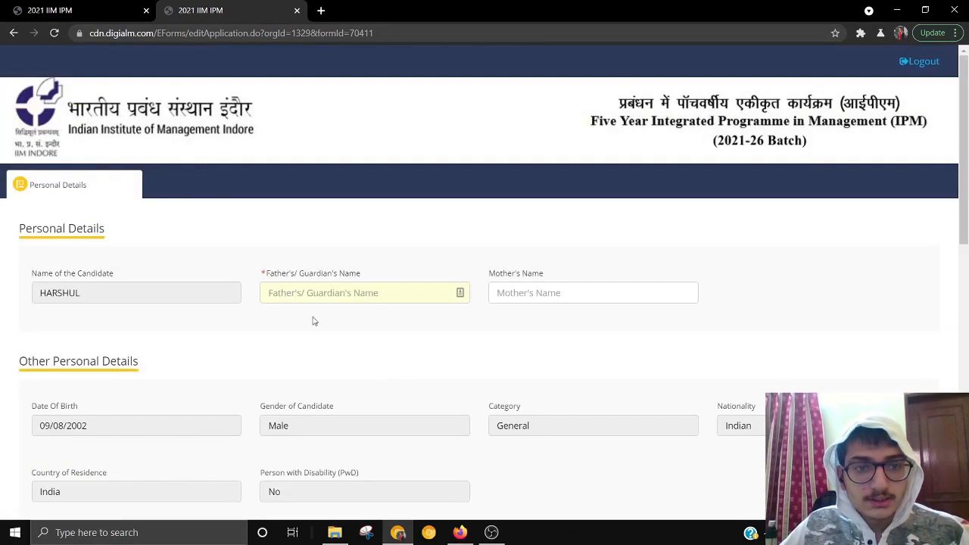
# - Fill in the father's/guardian's name and the first line of the correspondence address
pyautogui.click(336, 300)
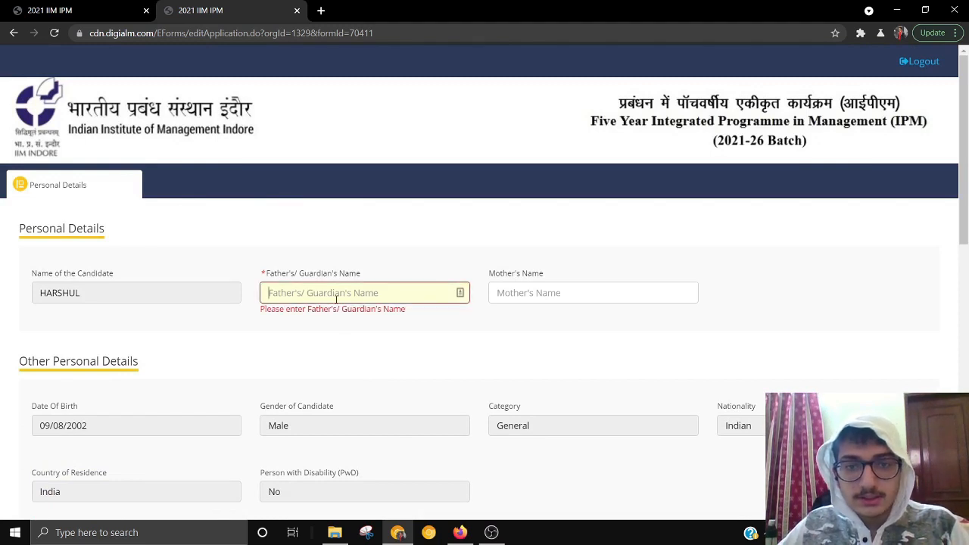
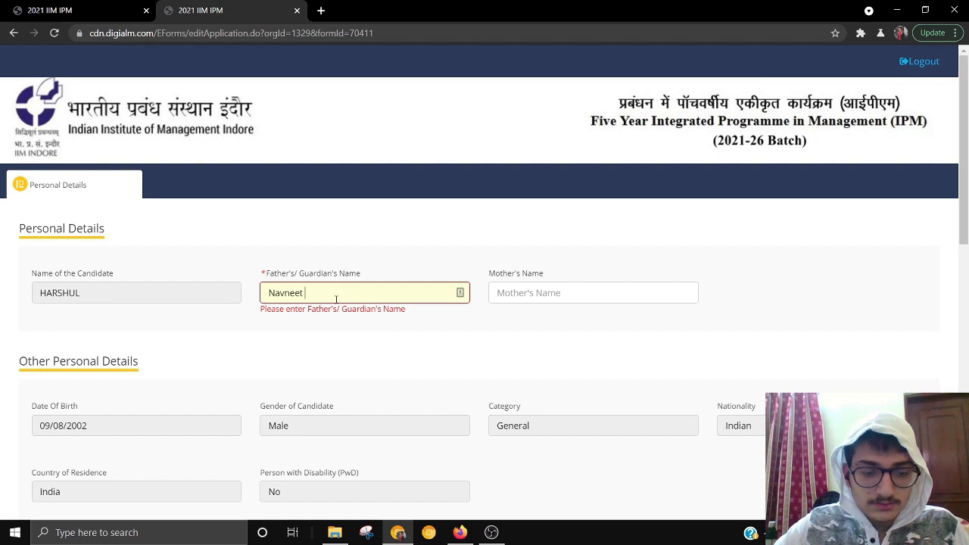
pyautogui.scroll(-4, 336, 299)
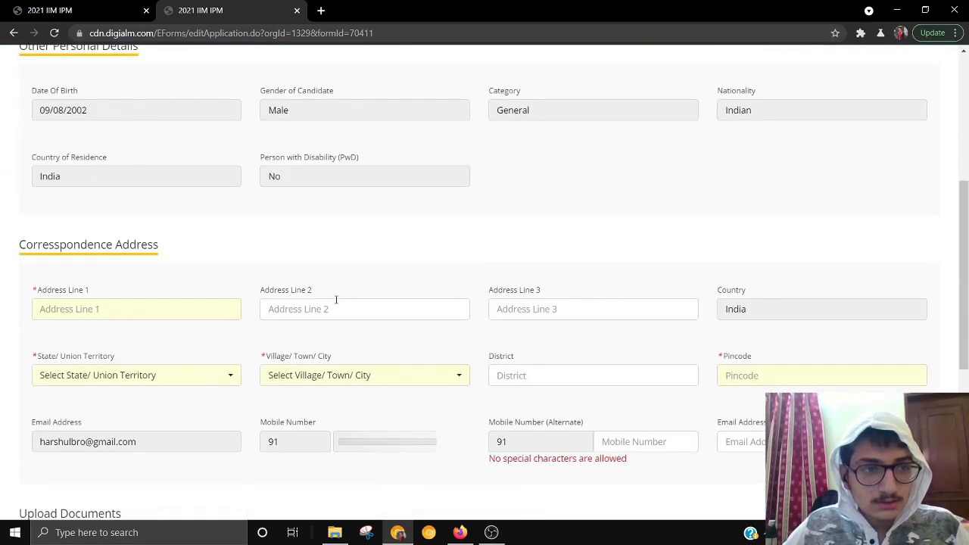
pyautogui.scroll(-2, 281, 198)
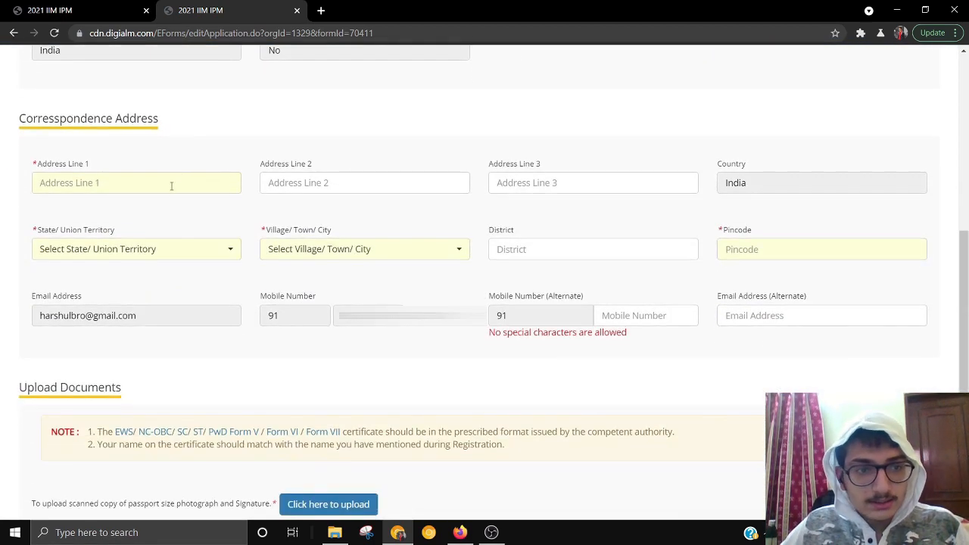
pyautogui.click(126, 183)
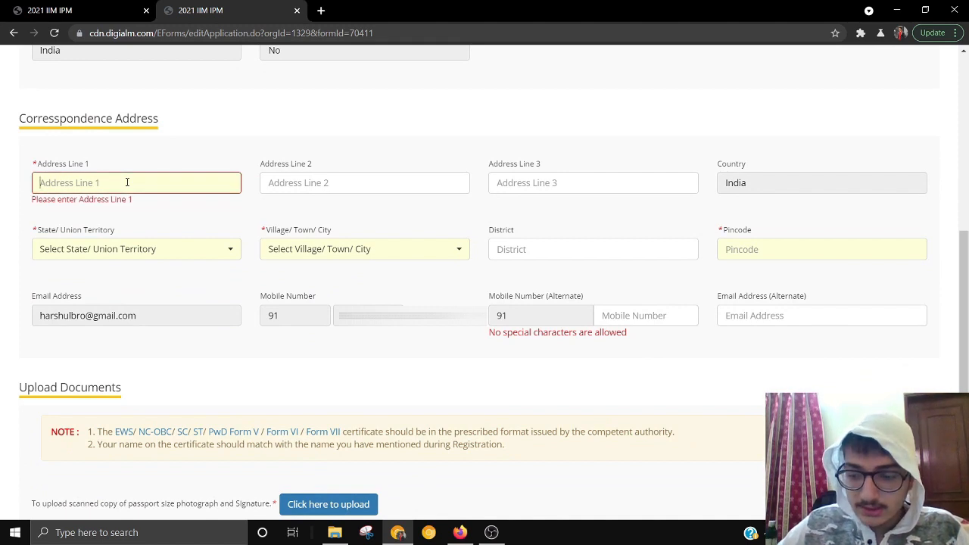
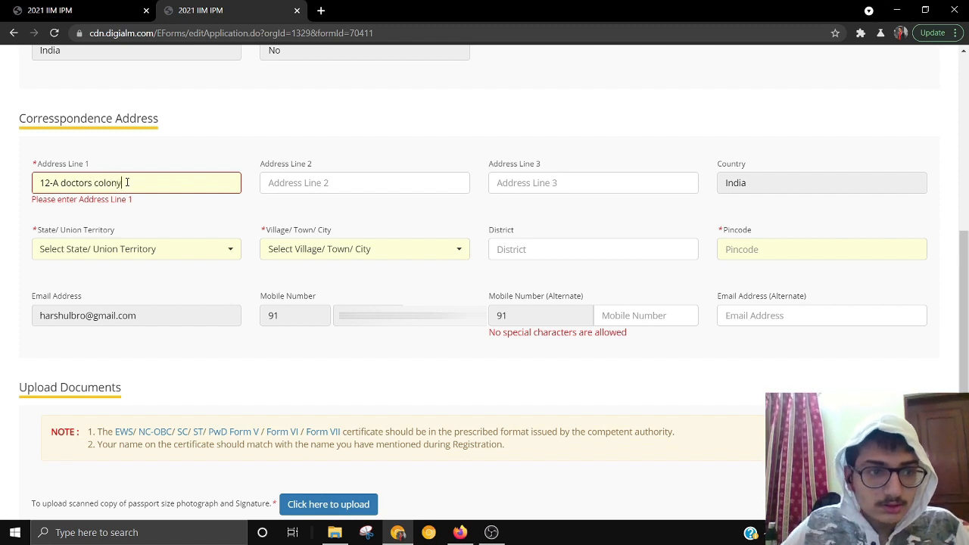
# - Choose state RAJASTHAN and city Jaipur, then enter the address pincode
pyautogui.click(106, 248)
pyautogui.scroll(-5, 103, 413)
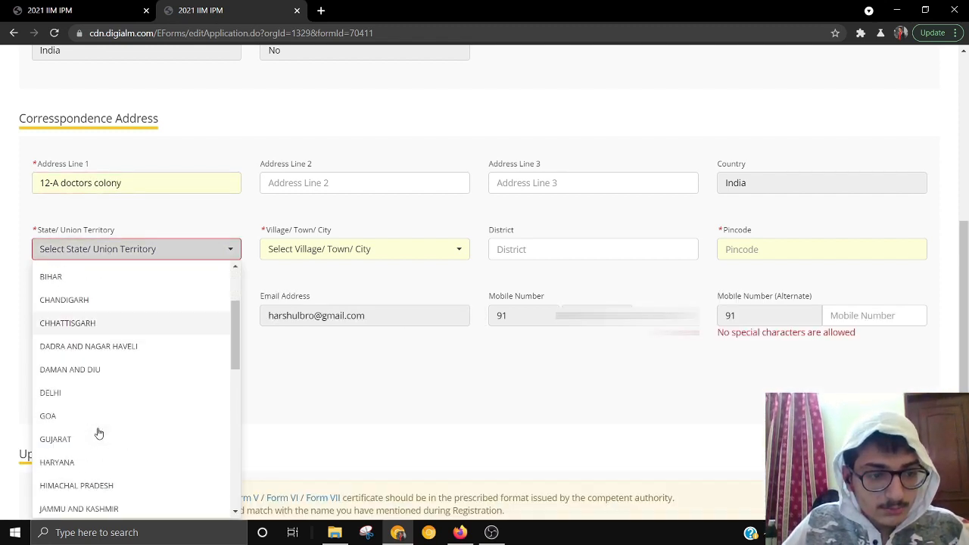
pyautogui.scroll(-3, 83, 415)
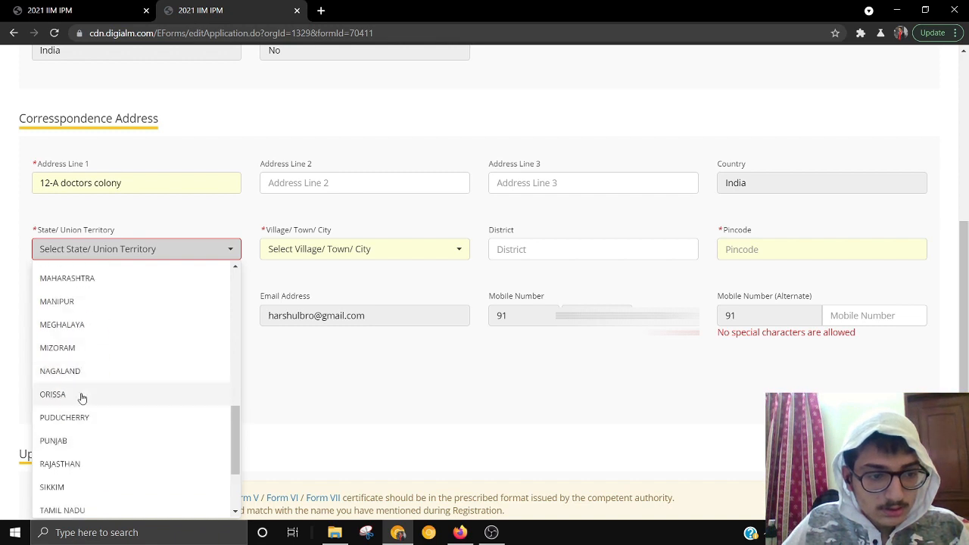
pyautogui.click(85, 464)
pyautogui.click(374, 248)
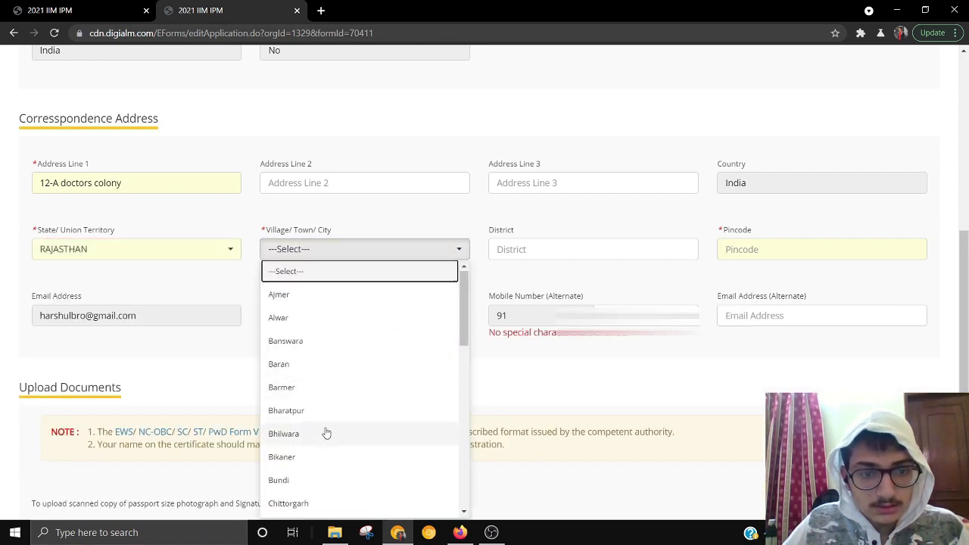
pyautogui.scroll(-3, 325, 429)
pyautogui.click(299, 389)
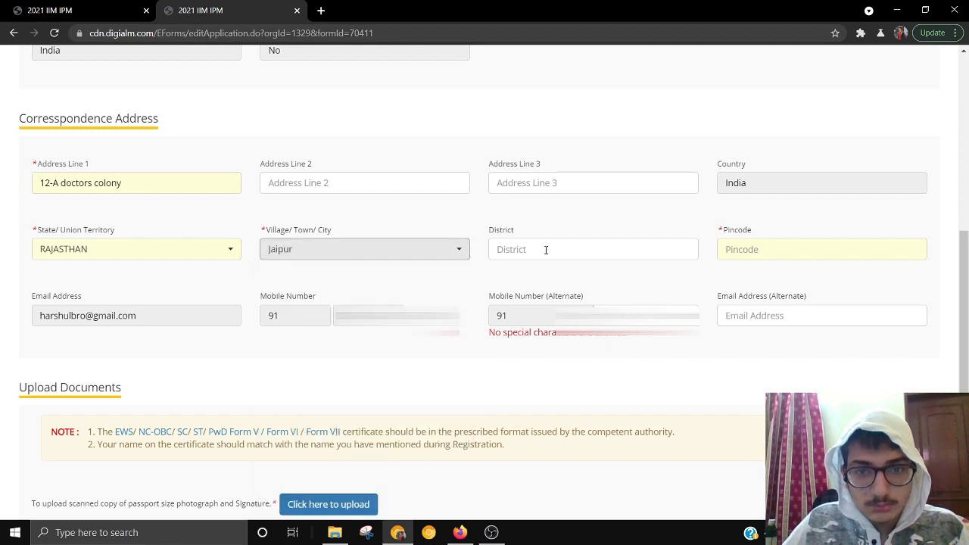
pyautogui.click(681, 255)
pyautogui.click(843, 258)
pyautogui.write('302021')
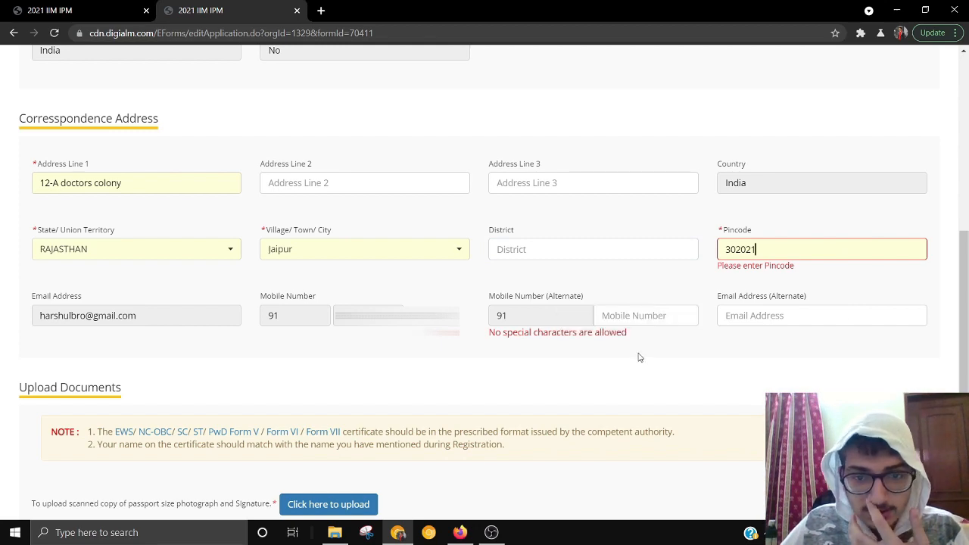
pyautogui.scroll(-3, 640, 357)
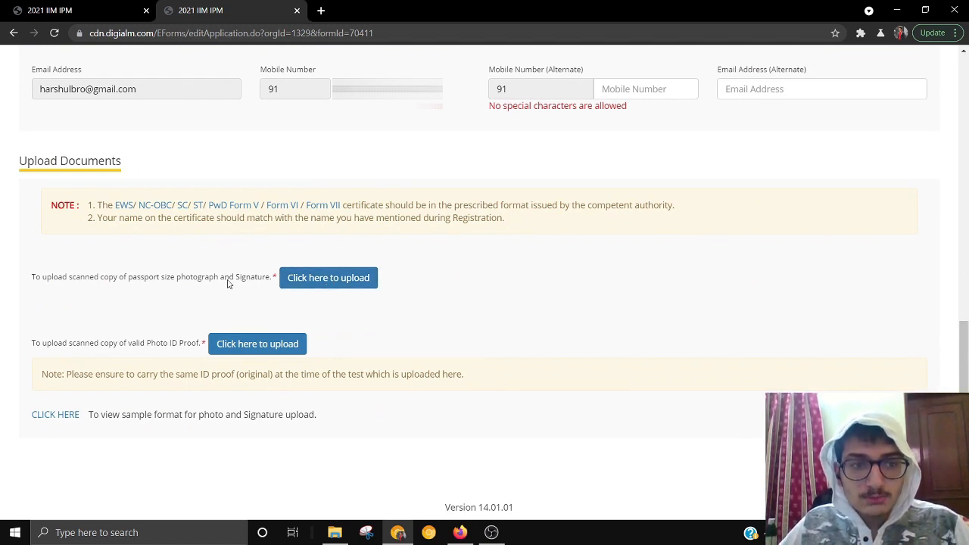
# - Upload the passport photograph by dropping an image file from the folder into the Photograph drop zone
pyautogui.click(346, 282)
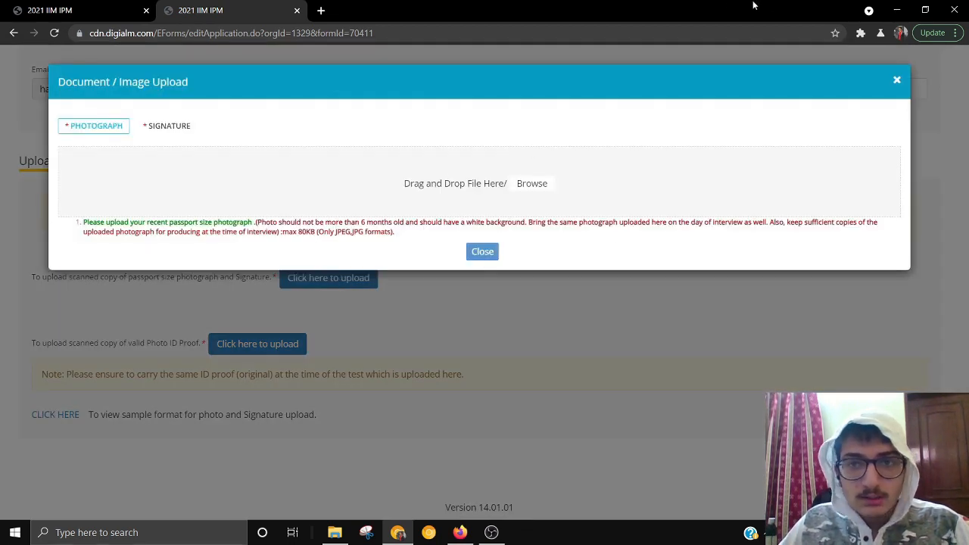
pyautogui.moveTo(754, 5); pyautogui.dragTo(708, 19)
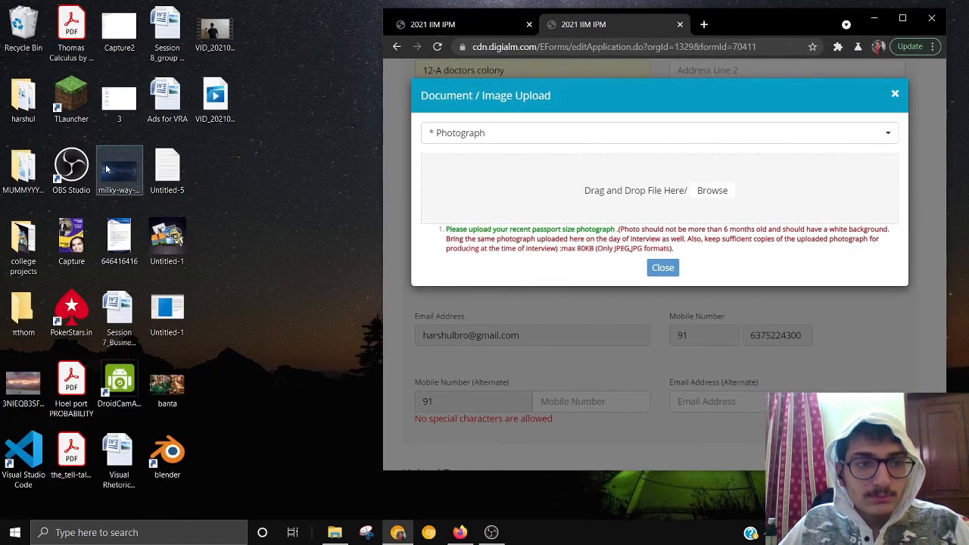
pyautogui.moveTo(106, 168); pyautogui.dragTo(671, 195)
pyautogui.click(334, 532)
pyautogui.moveTo(371, 170)
pyautogui.mouseDown()
pyautogui.moveTo(712, 170)
pyautogui.moveTo(775, 186)
pyautogui.mouseUp()
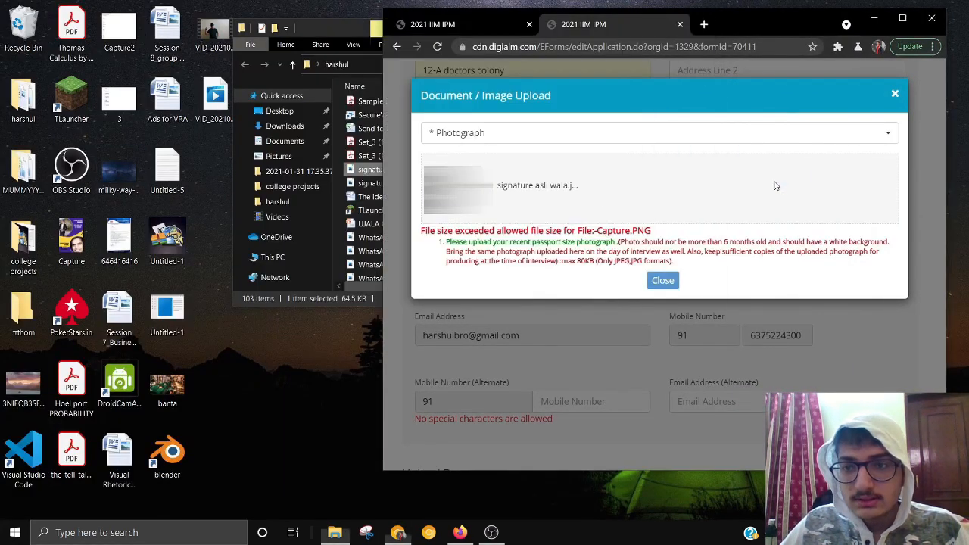
pyautogui.click(903, 17)
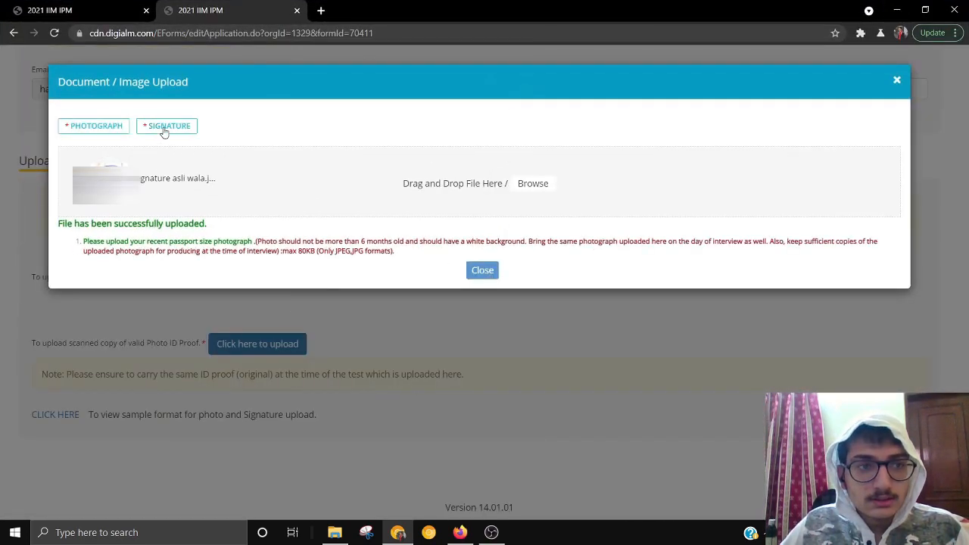
# - Upload the signature image into the Signature drop zone and close the upload dialog
pyautogui.click(164, 133)
pyautogui.doubleClick(534, 19)
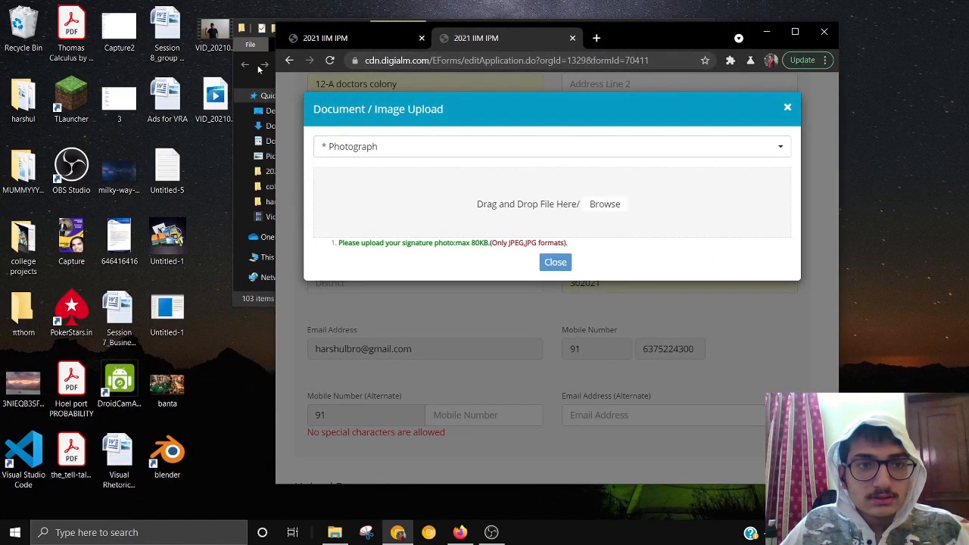
pyautogui.click(241, 137)
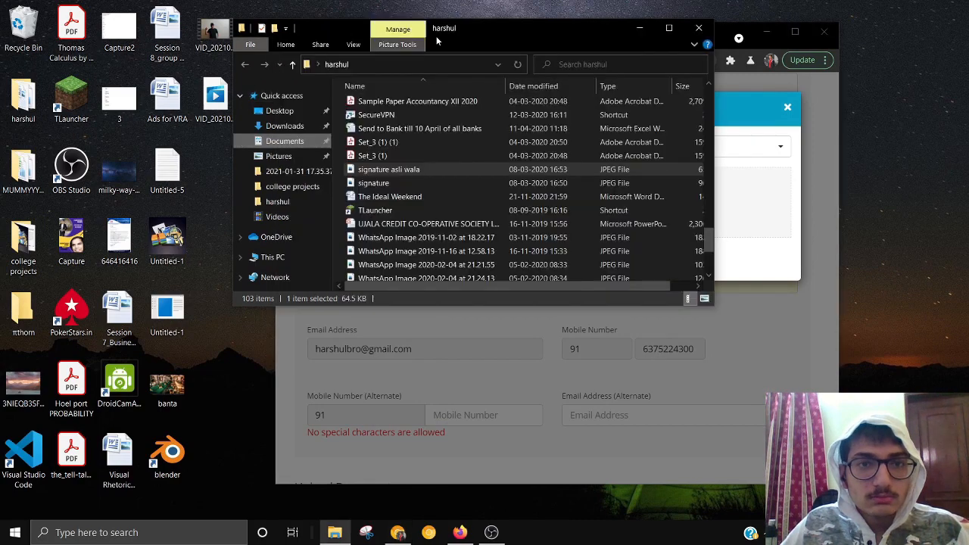
pyautogui.moveTo(415, 171); pyautogui.dragTo(746, 216)
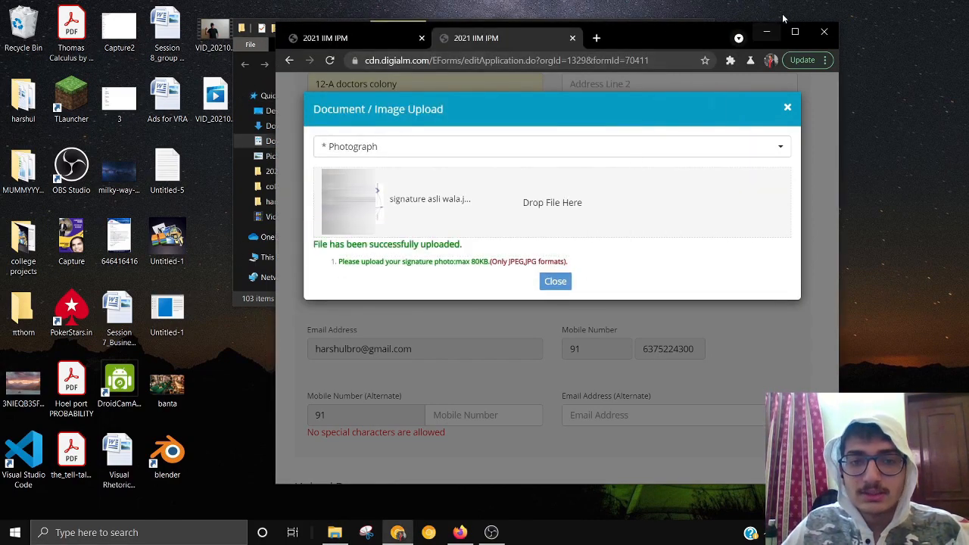
pyautogui.click(795, 31)
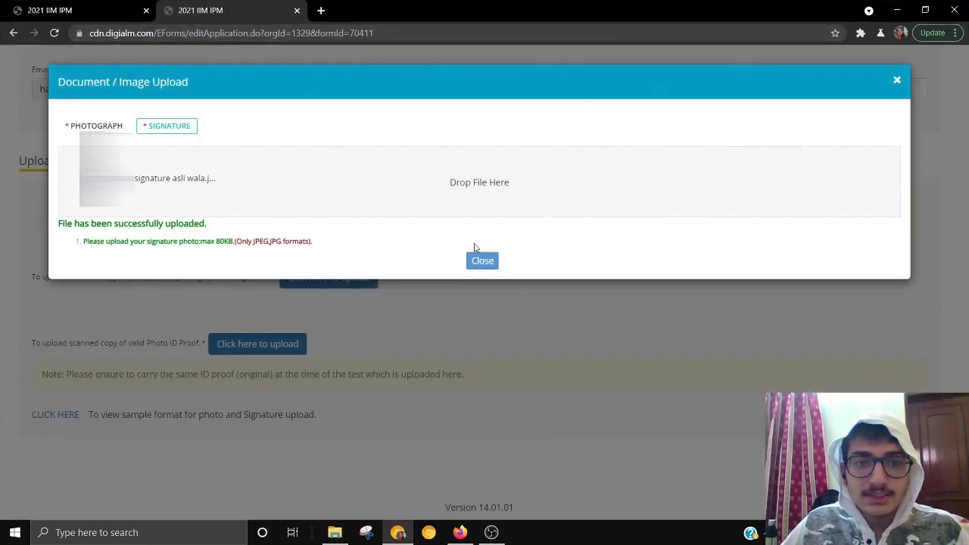
pyautogui.click(489, 262)
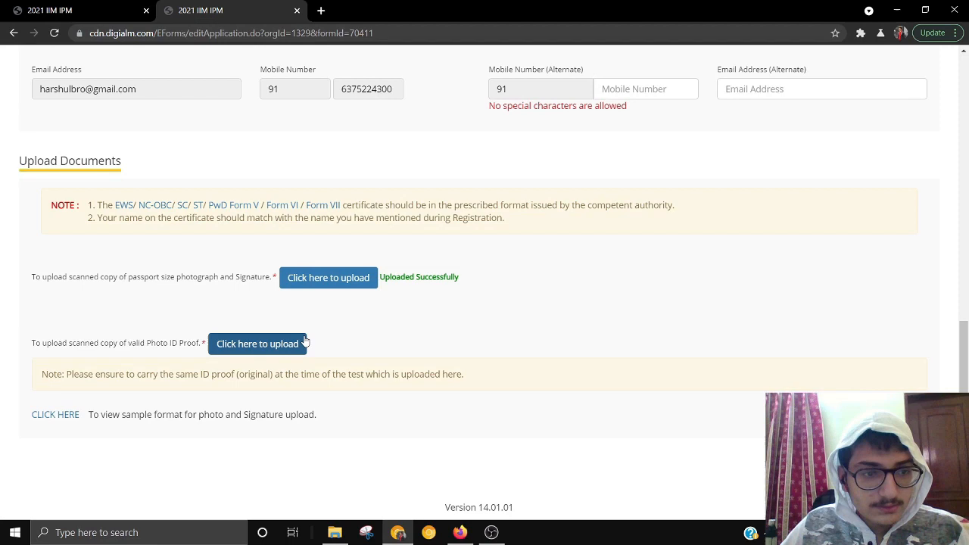
# - Drop the image file in as the Photo ID proof and close the upload dialog
pyautogui.click(244, 350)
pyautogui.press('super+Down')
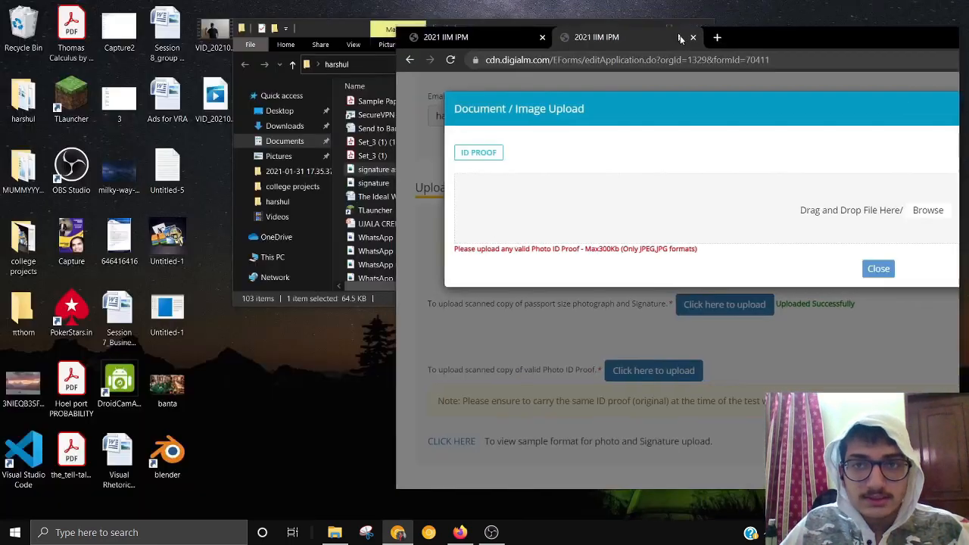
pyautogui.moveTo(373, 182); pyautogui.dragTo(622, 206)
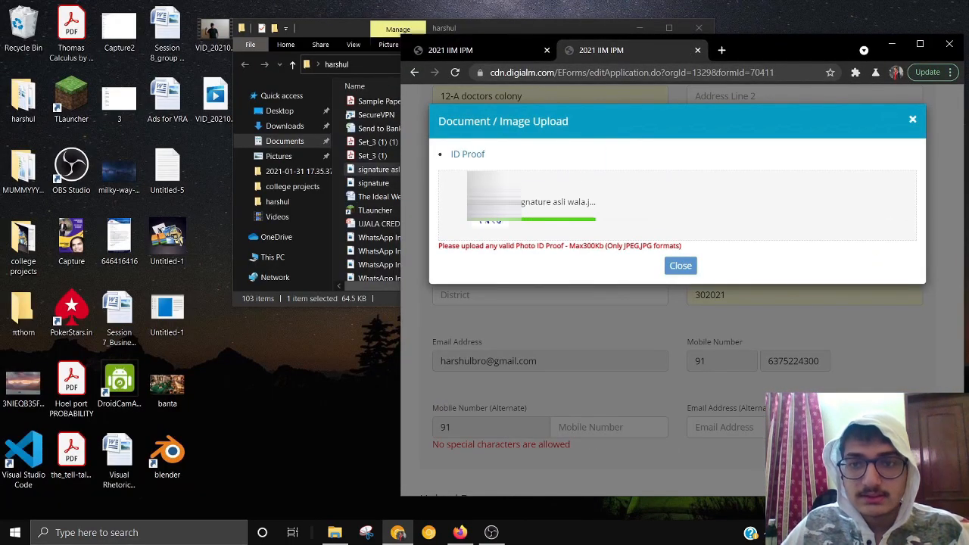
pyautogui.click(920, 44)
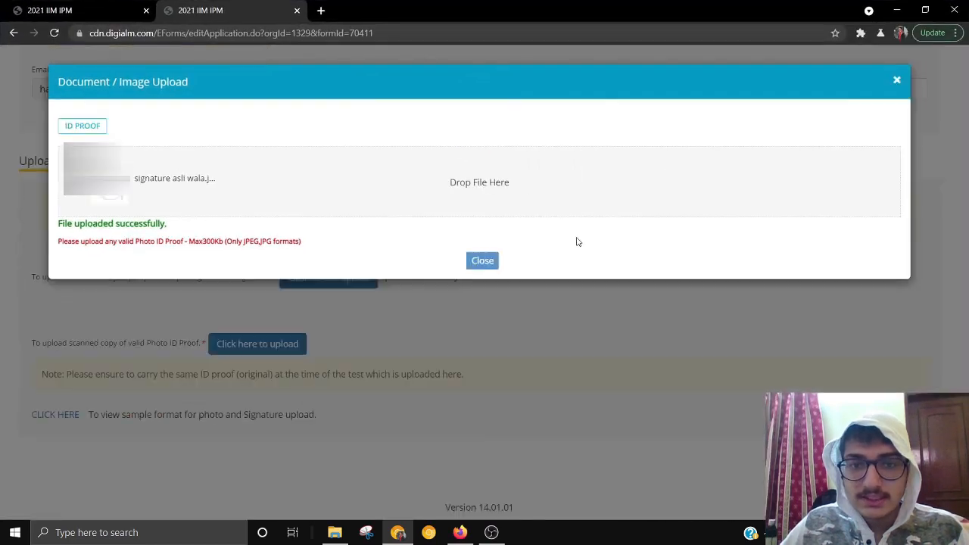
pyautogui.click(484, 263)
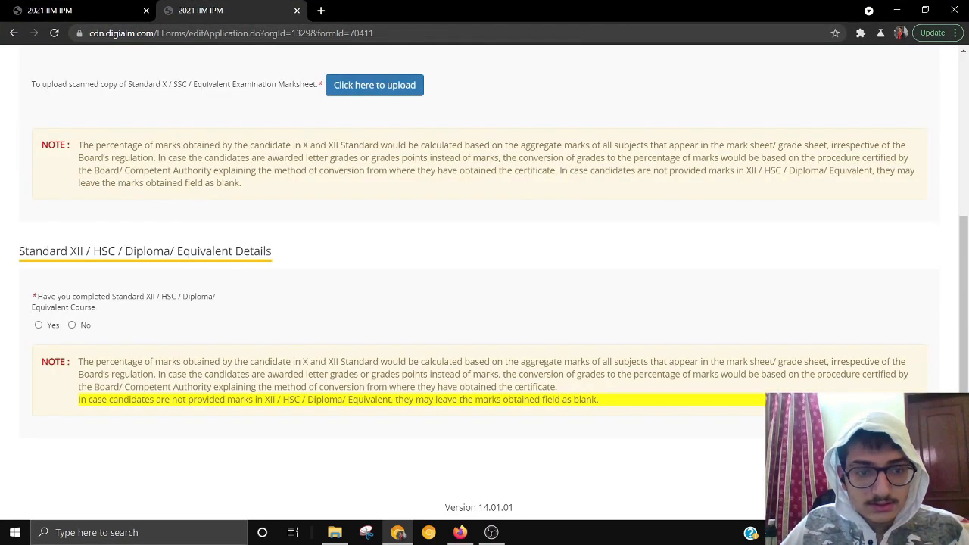
# - Answer No to Standard XII completion, accept the eligibility notice, and pick XII / Equivalent
pyautogui.click(597, 98)
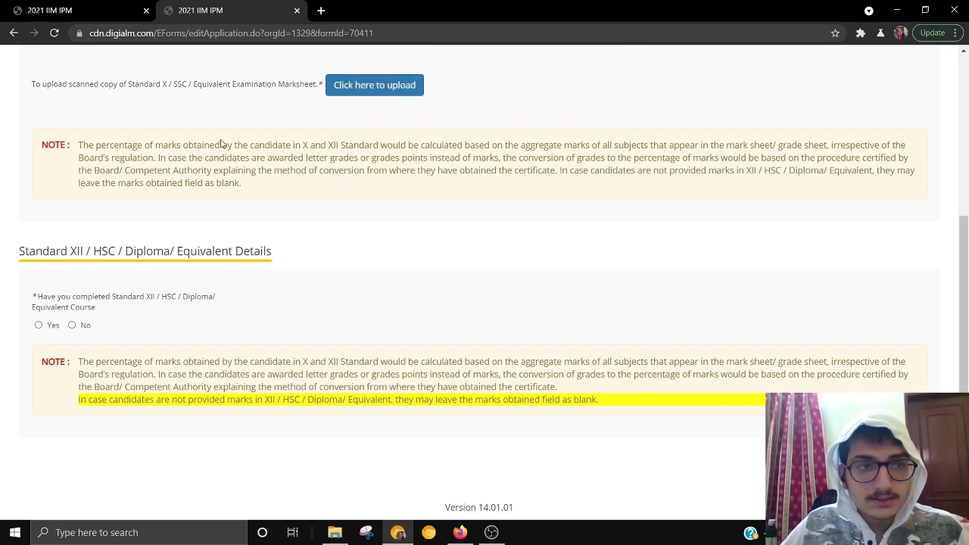
pyautogui.scroll(3, 222, 144)
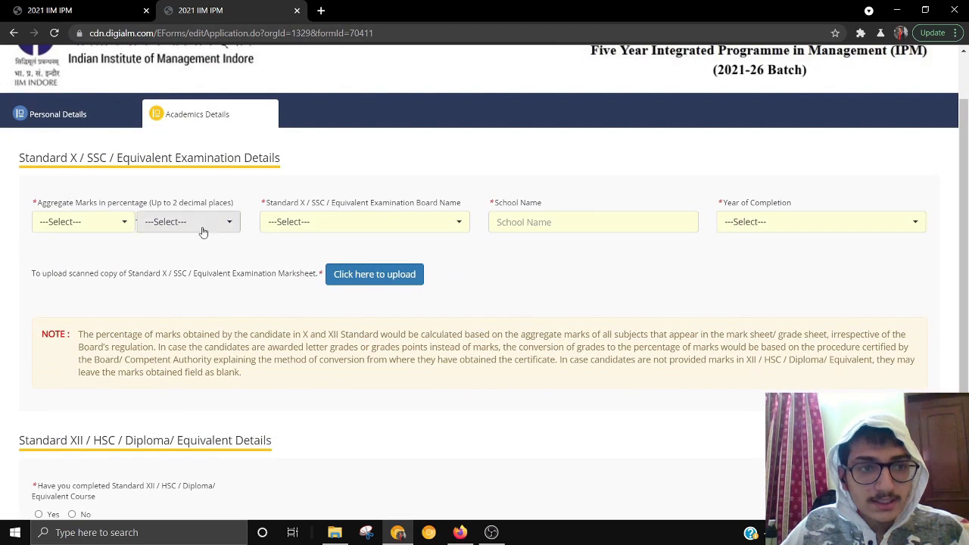
pyautogui.scroll(-3, 261, 293)
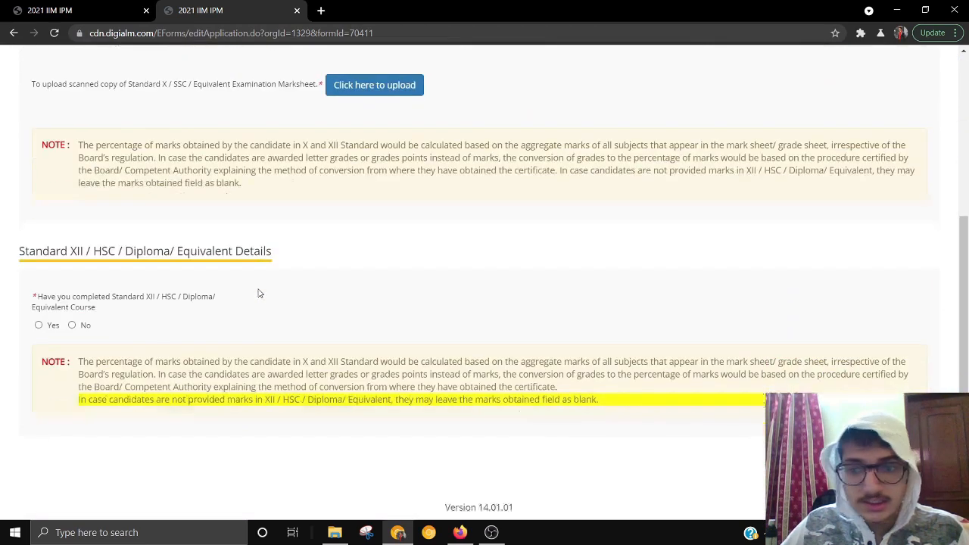
pyautogui.click(71, 325)
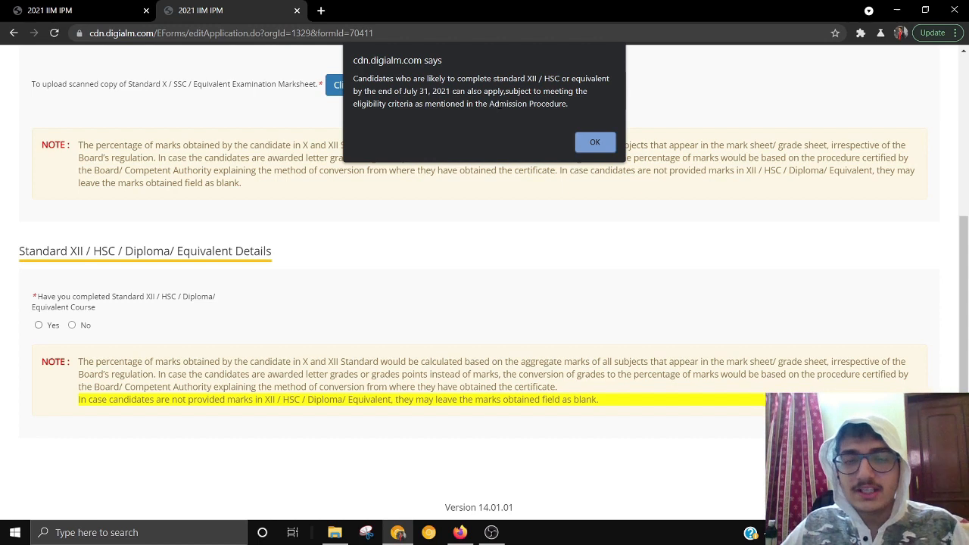
pyautogui.click(598, 143)
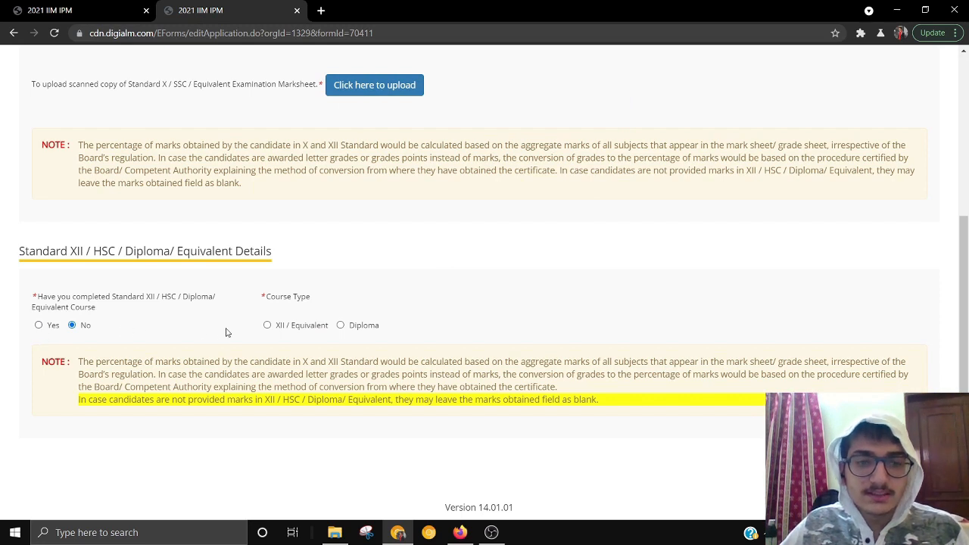
pyautogui.click(307, 326)
# - Choose Central Board of Secondary Education as the Standard XII board
pyautogui.click(172, 381)
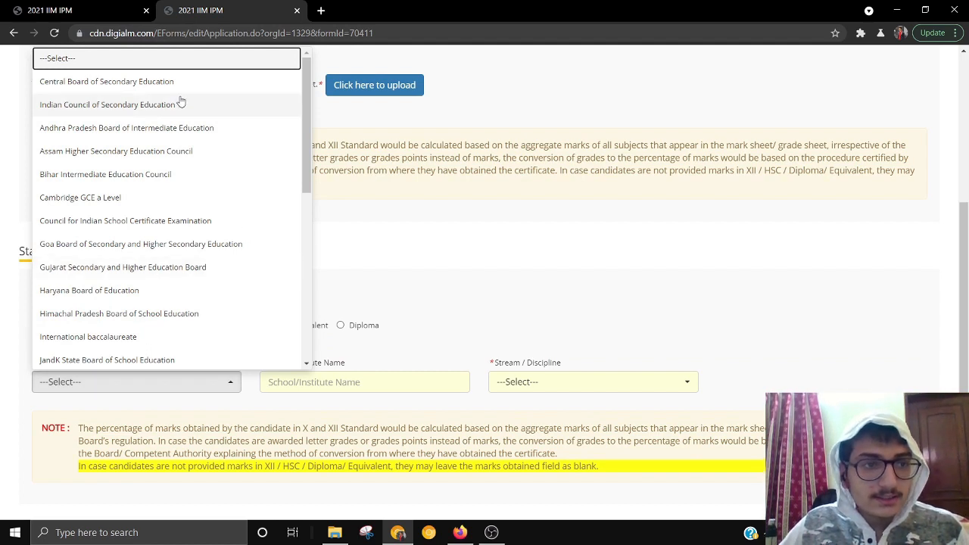
pyautogui.click(103, 67)
pyautogui.click(111, 380)
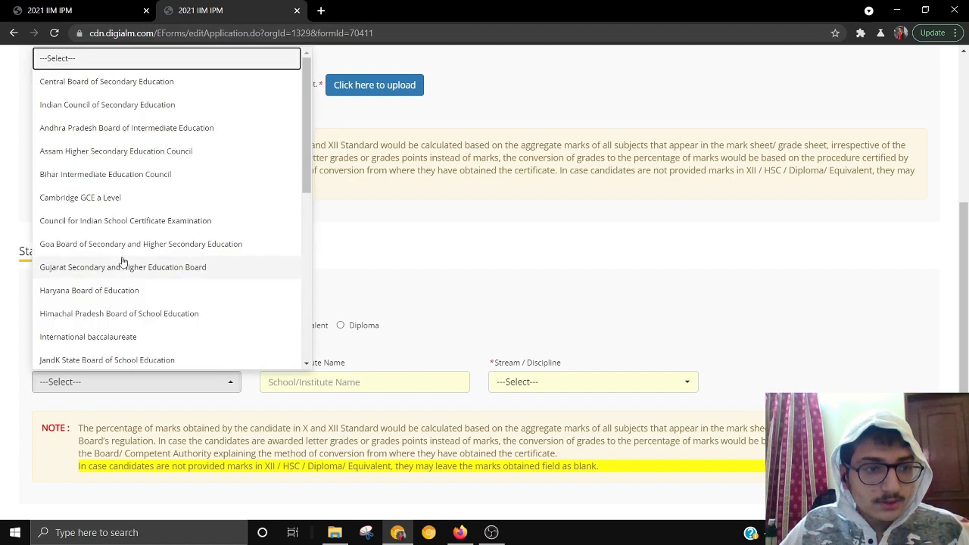
pyautogui.scroll(2, 123, 261)
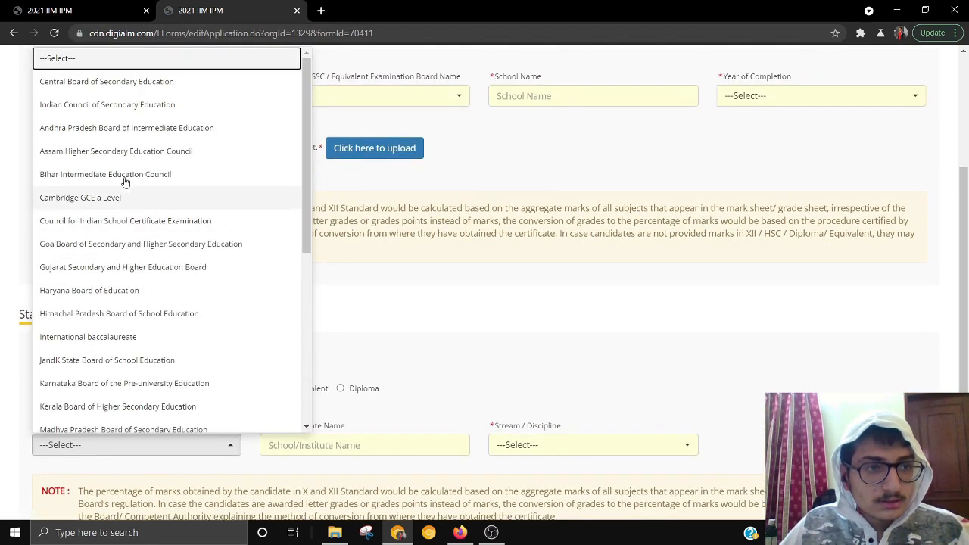
pyautogui.click(138, 90)
pyautogui.scroll(4, 182, 287)
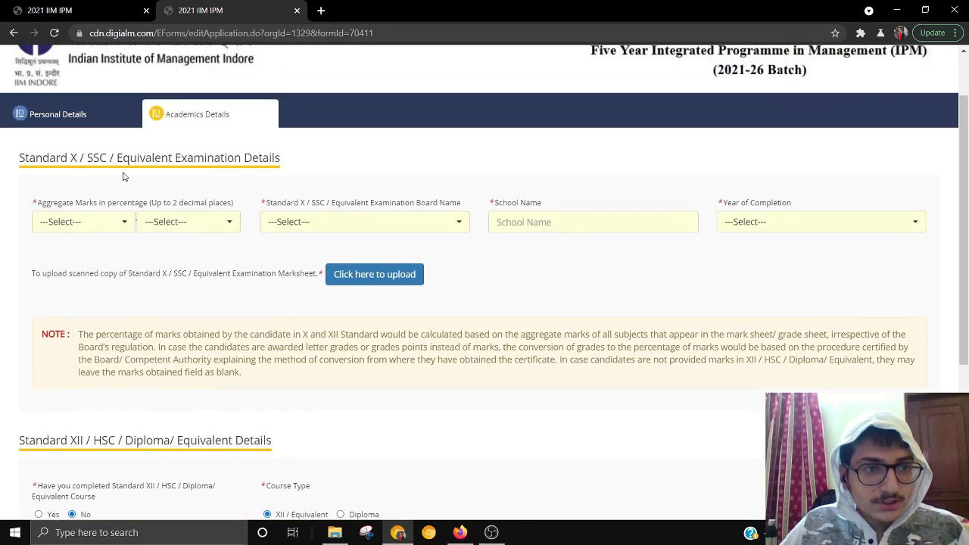
# - Set the Standard X aggregate marks to 80.17
pyautogui.click(99, 227)
pyautogui.scroll(-7, 88, 432)
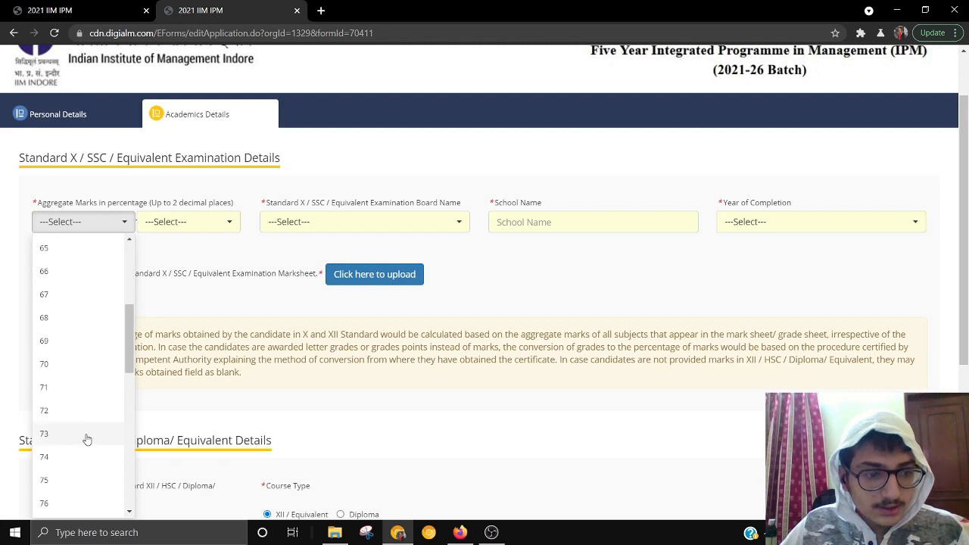
pyautogui.scroll(1, 83, 432)
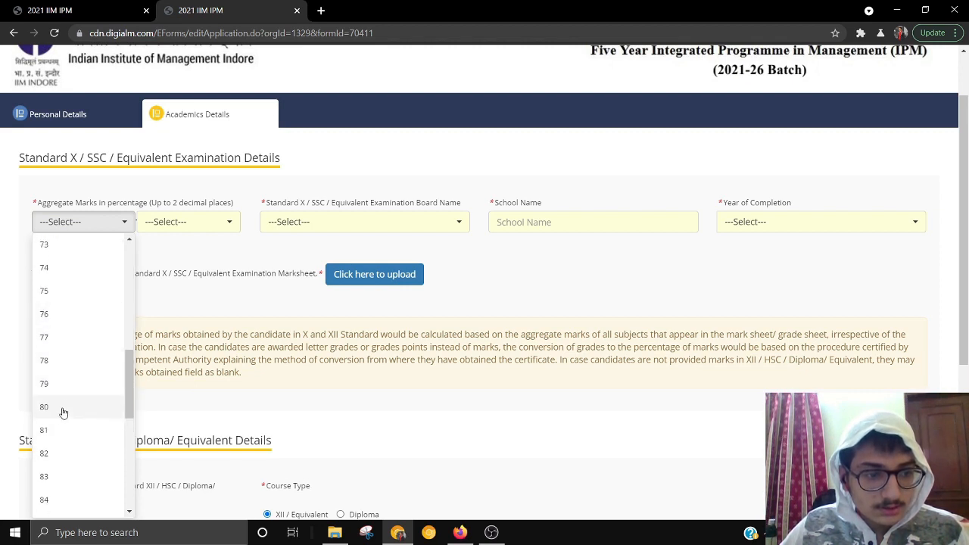
pyautogui.click(595, 103)
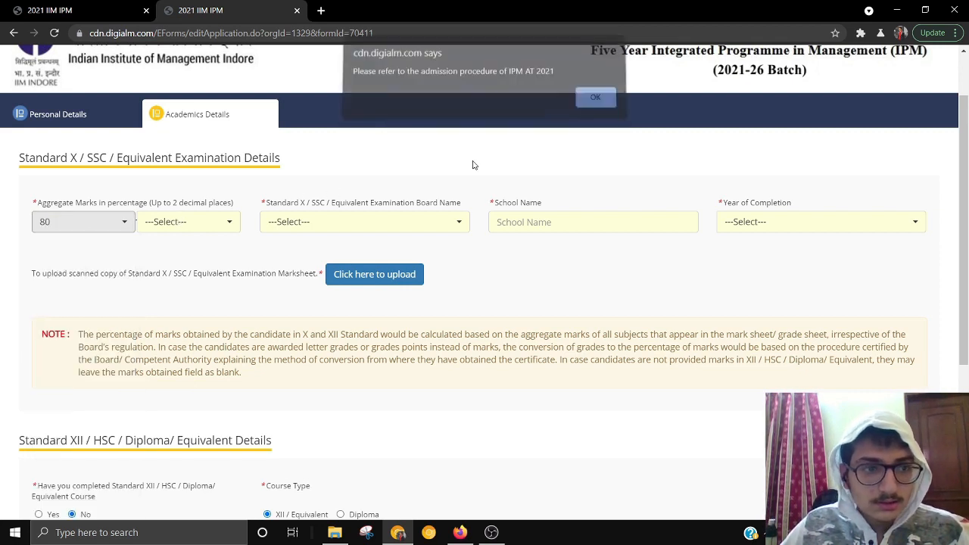
pyautogui.click(182, 226)
pyautogui.scroll(-4, 180, 418)
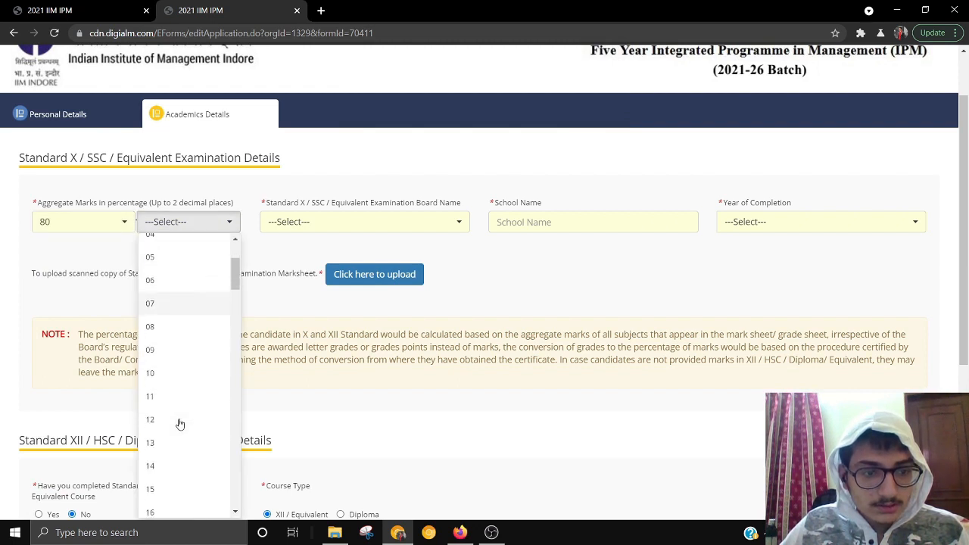
pyautogui.click(179, 421)
# - Set the Standard X board to CBSE and the school to Cambridge court high school
pyautogui.click(327, 227)
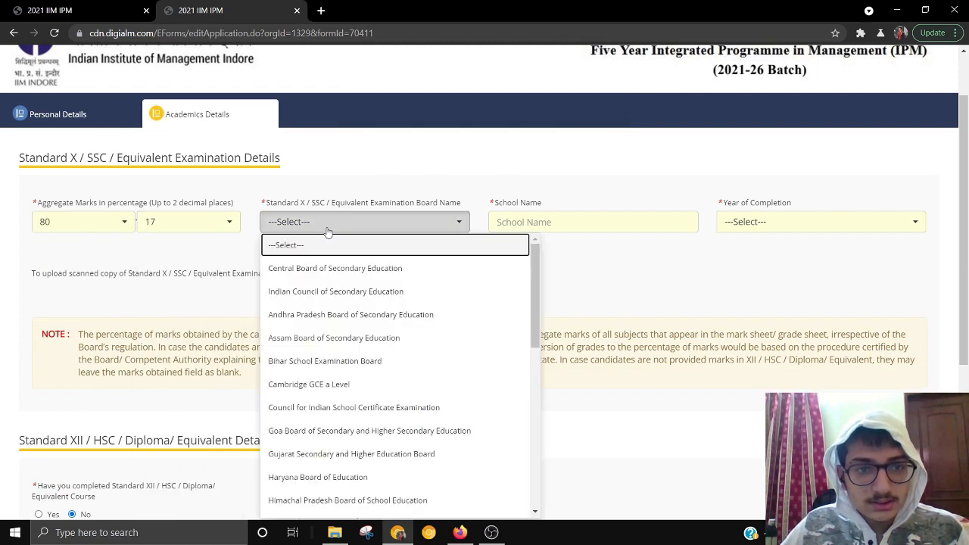
pyautogui.click(341, 268)
pyautogui.click(552, 224)
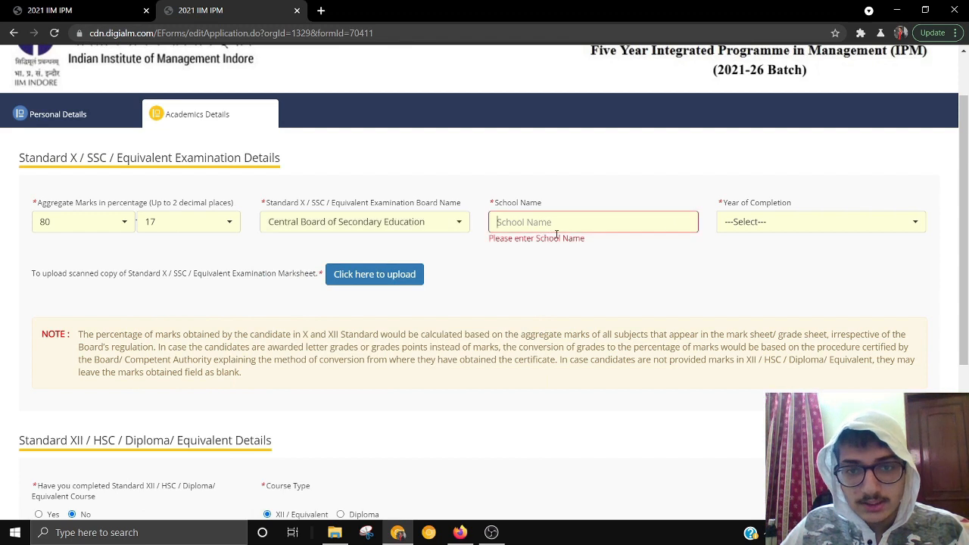
pyautogui.write('C')
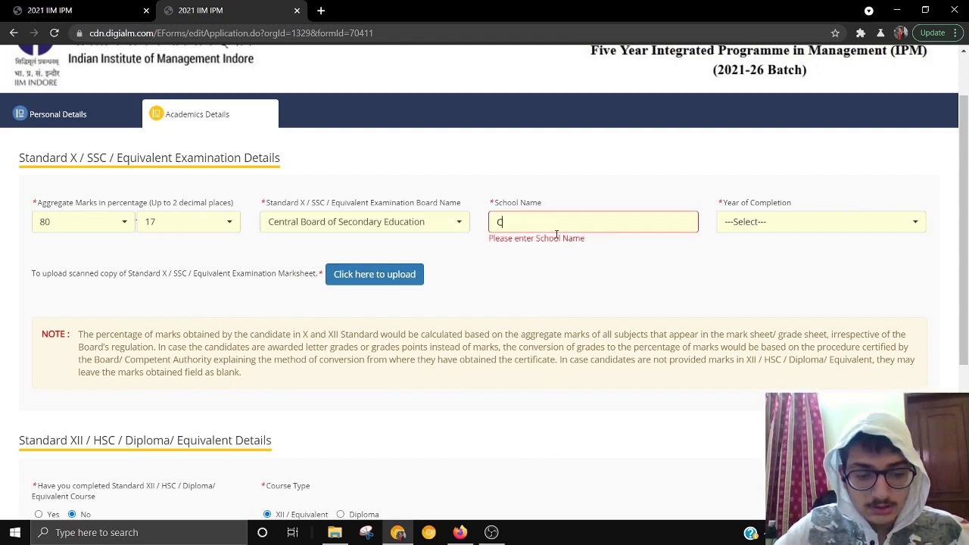
pyautogui.write('ambridge court high school')
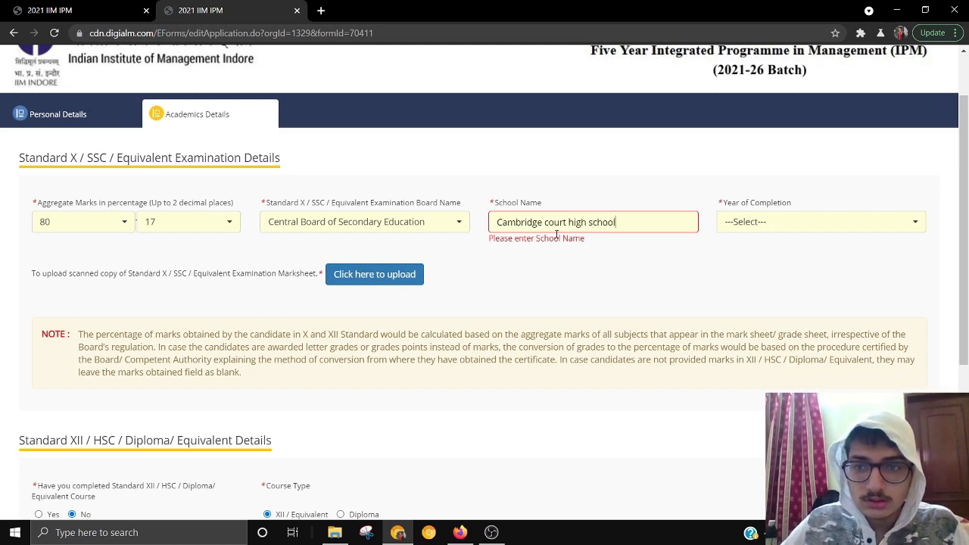
# - Set the Standard X year of completion to 2018
pyautogui.click(912, 222)
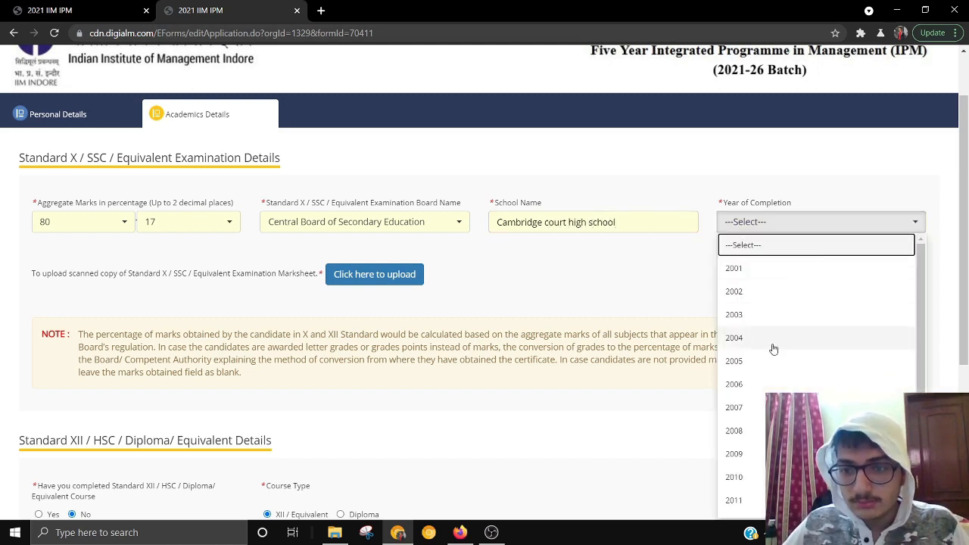
pyautogui.scroll(-1, 768, 371)
pyautogui.scroll(-2, 767, 392)
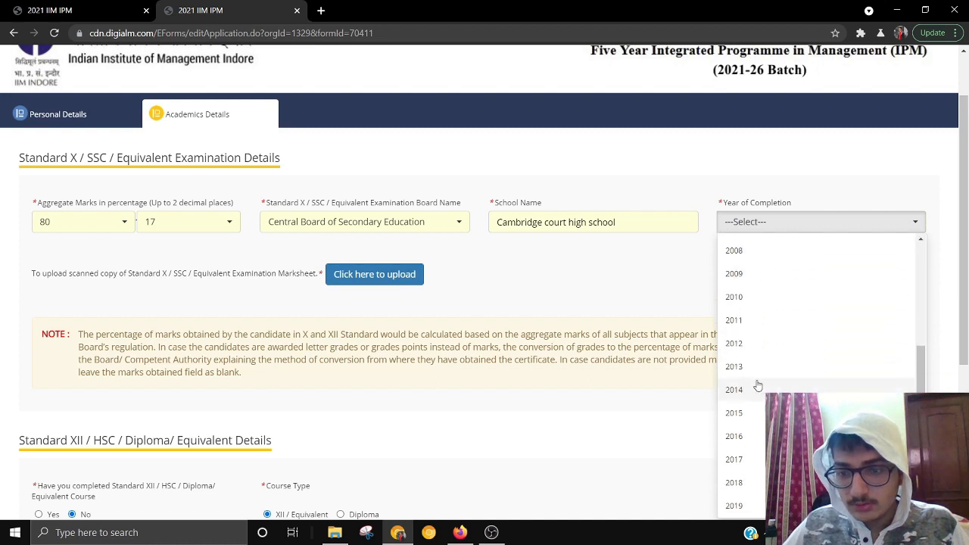
pyautogui.click(748, 438)
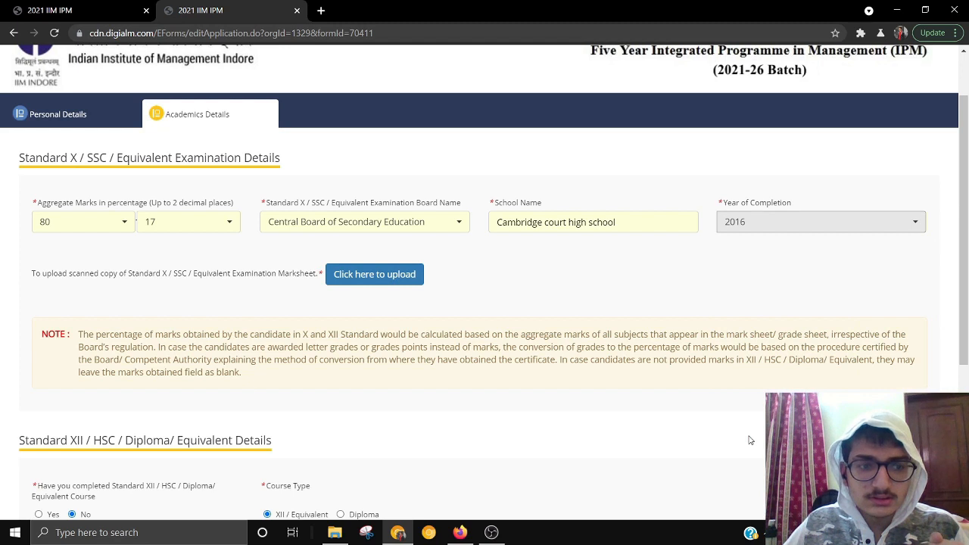
pyautogui.click(808, 220)
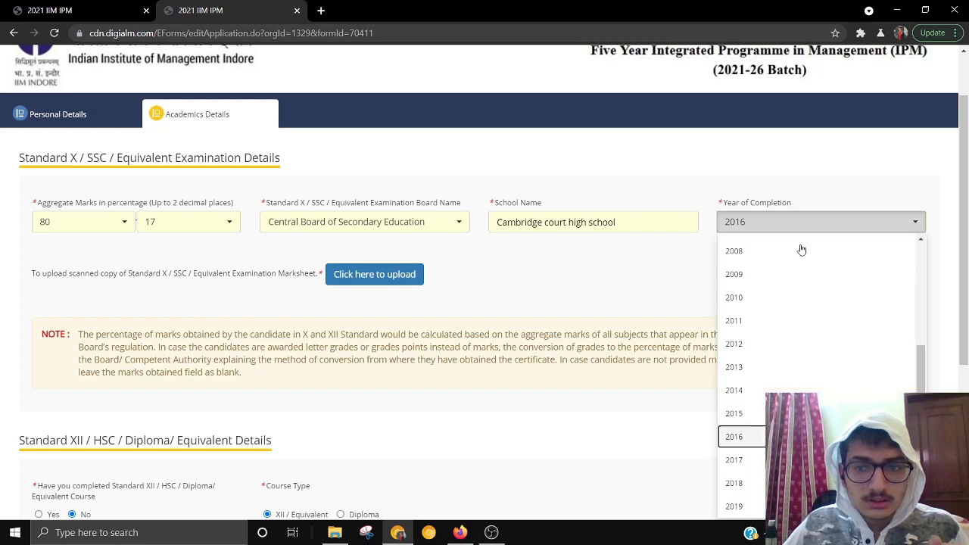
pyautogui.click(744, 486)
pyautogui.scroll(-2, 500, 343)
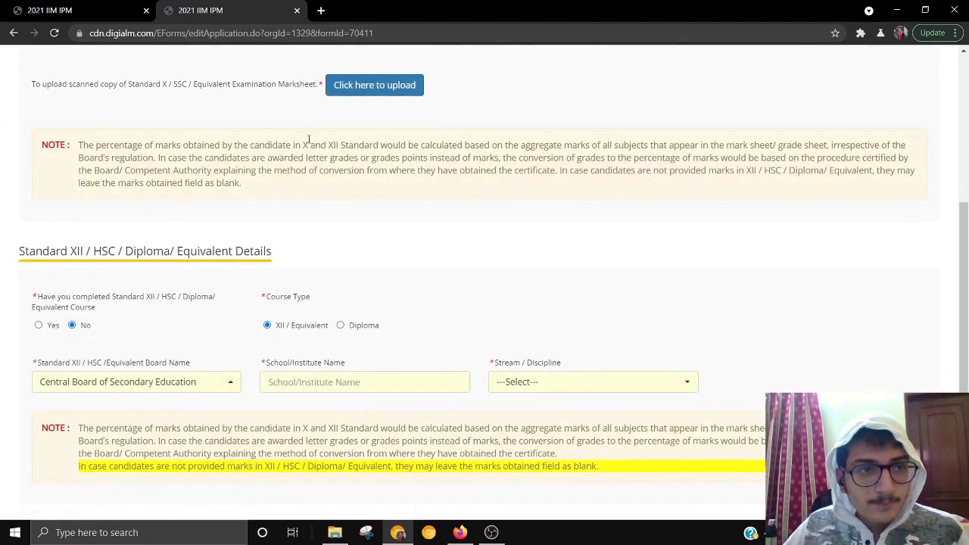
pyautogui.click(355, 84)
# - Drop 'signature asli wala.jpeg' onto the marksheet upload, which rejects it as an invalid type
pyautogui.doubleClick(569, 6)
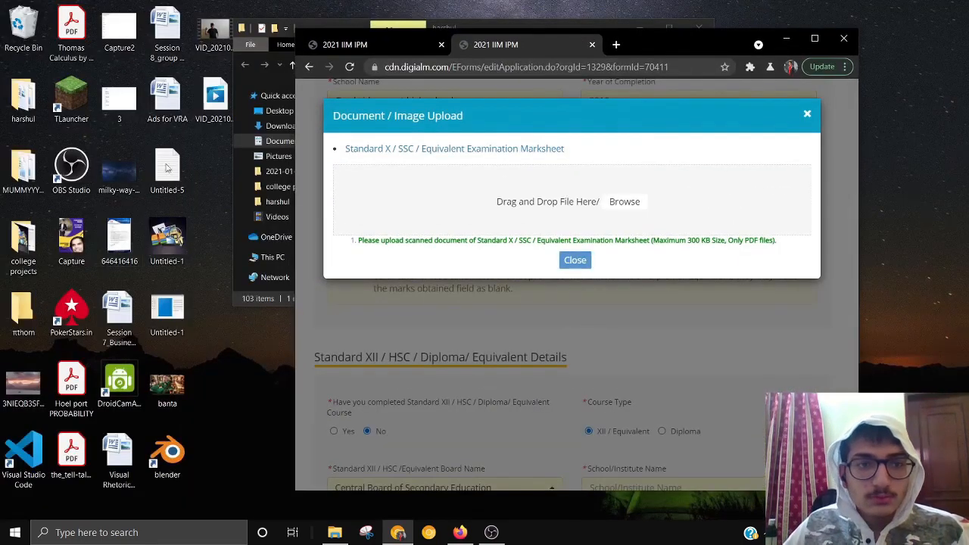
pyautogui.click(257, 80)
pyautogui.moveTo(389, 169)
pyautogui.mouseDown()
pyautogui.moveTo(735, 184)
pyautogui.moveTo(745, 208)
pyautogui.mouseUp()
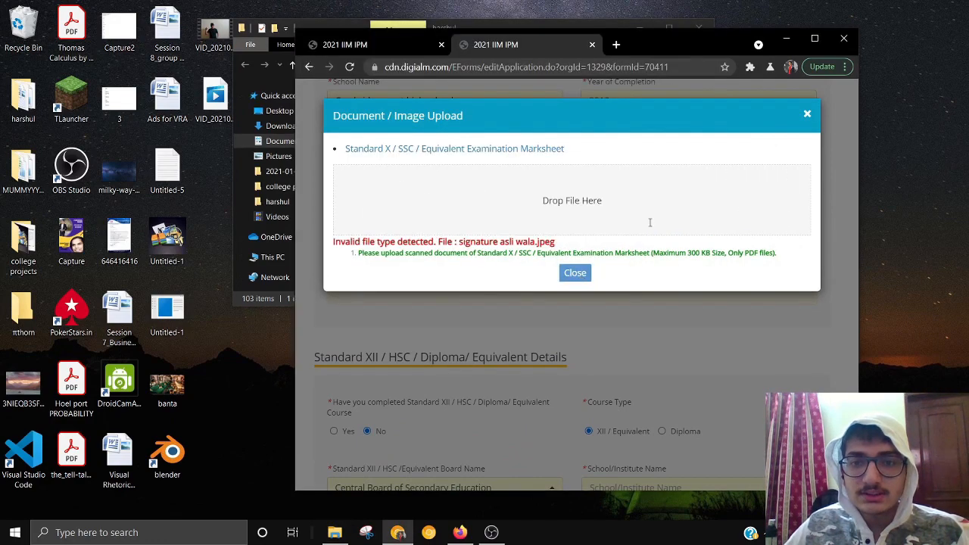
pyautogui.click(815, 38)
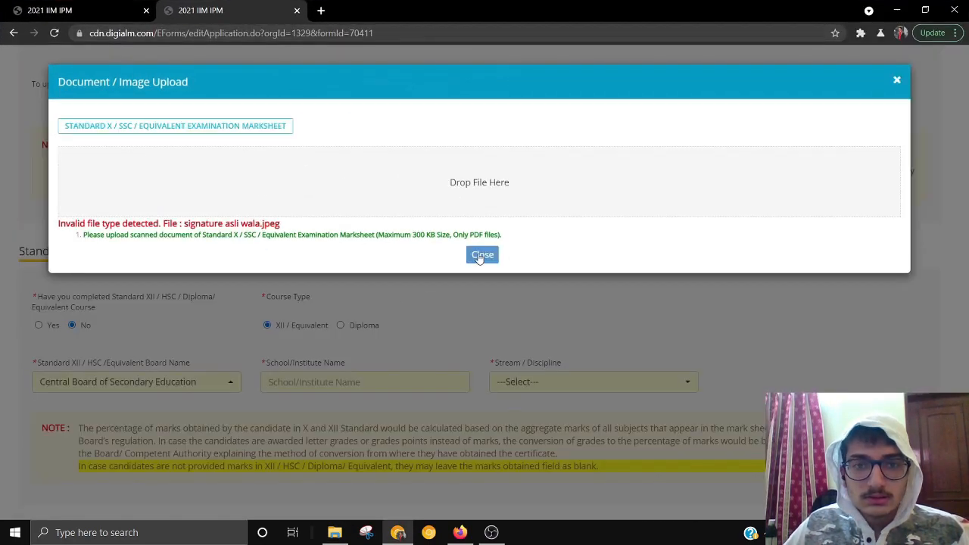
# - Set the Standard XII stream to Commerce and school to 'MPS International', then save
pyautogui.click(488, 255)
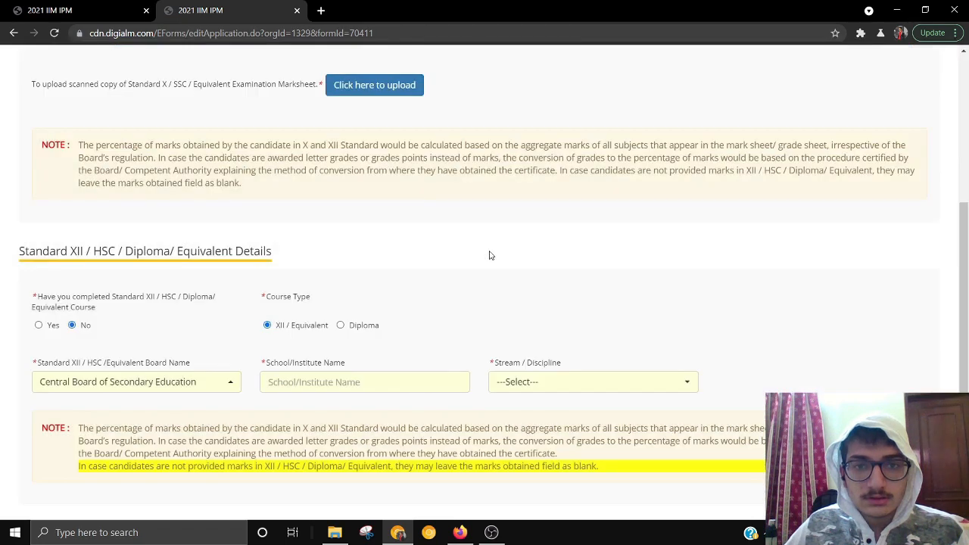
pyautogui.scroll(-1, 573, 293)
pyautogui.click(551, 319)
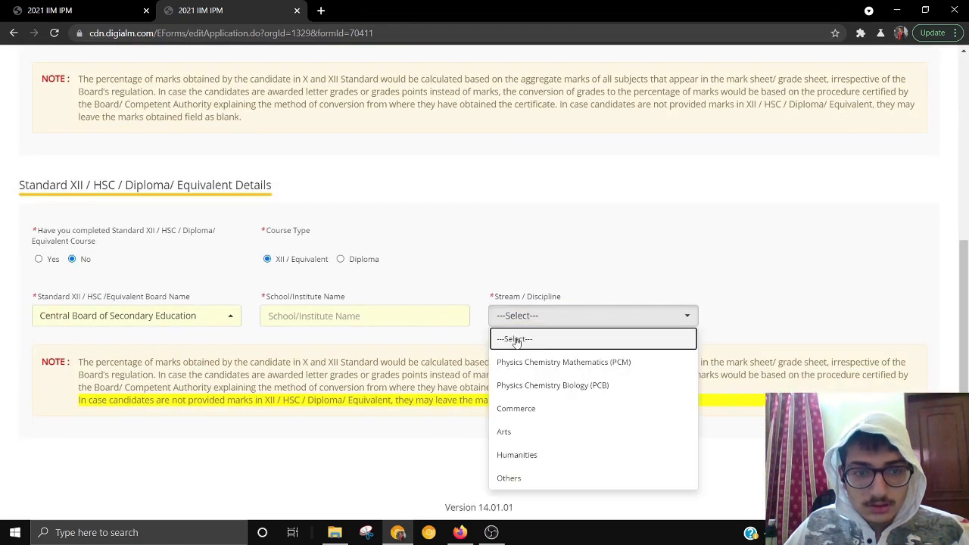
pyautogui.click(540, 408)
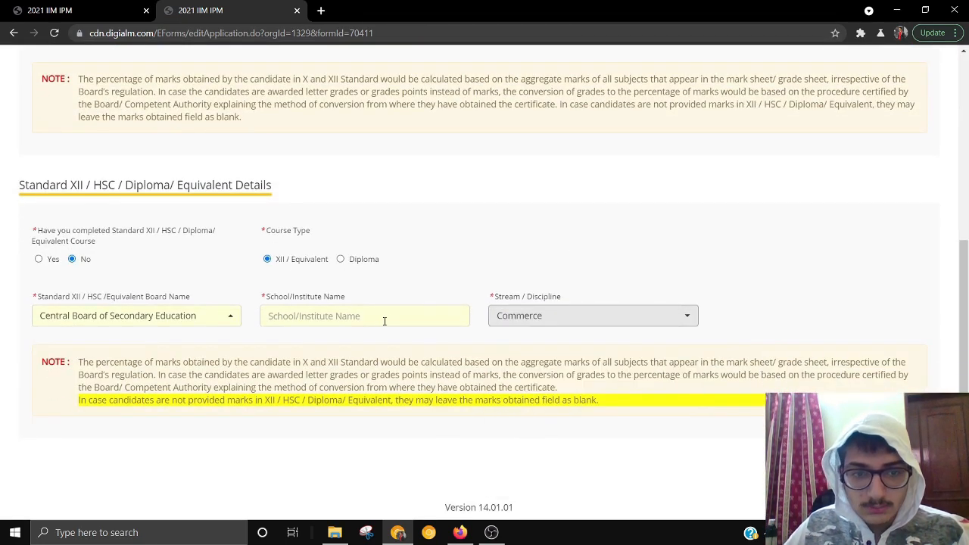
pyautogui.click(384, 320)
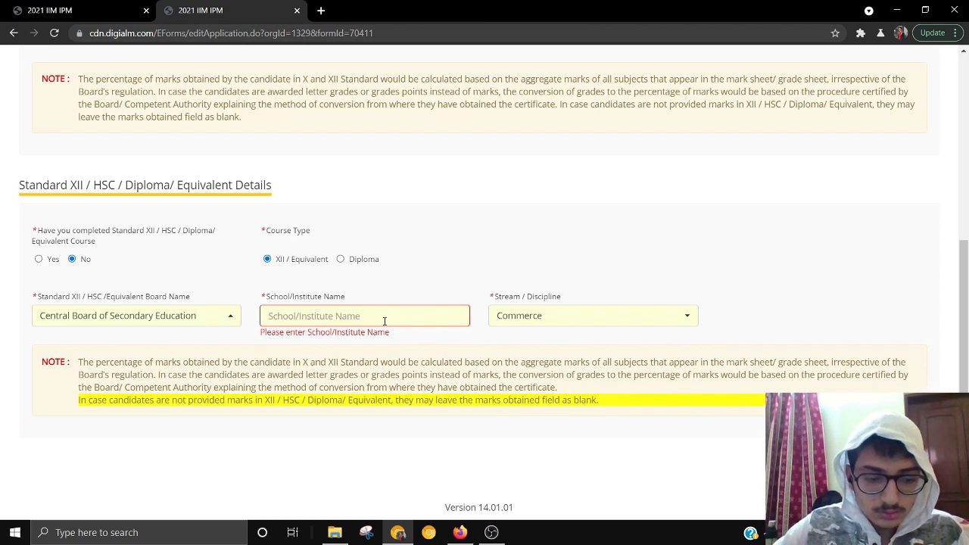
pyautogui.write('MPS ')
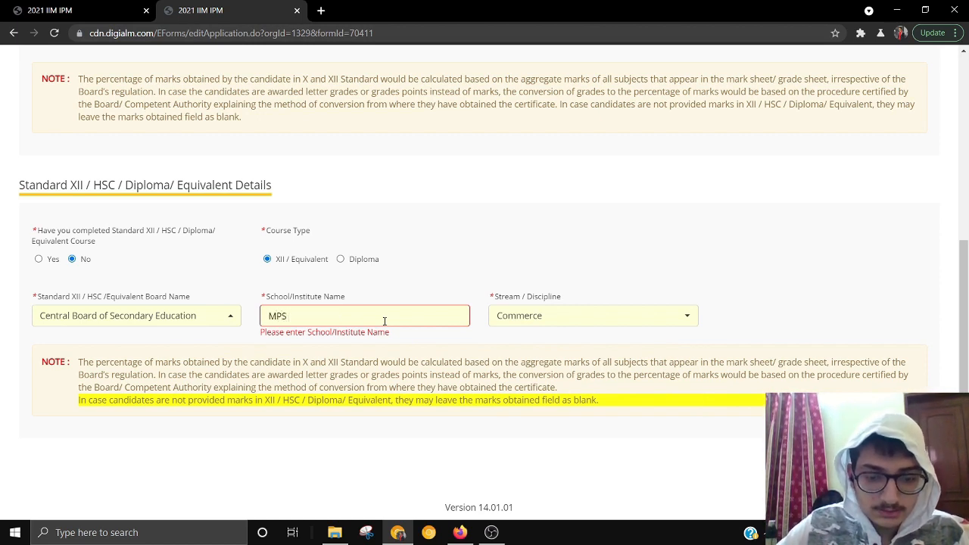
pyautogui.write('Internat')
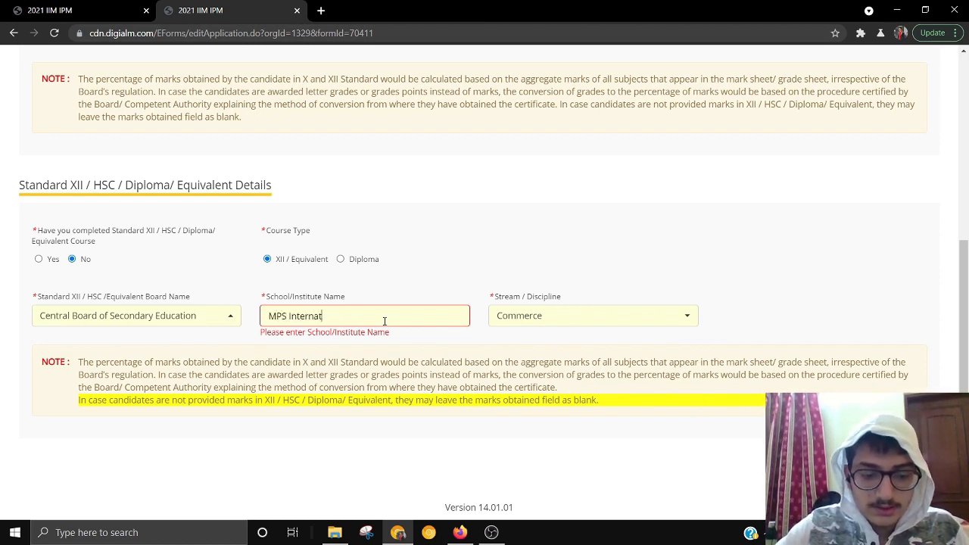
pyautogui.write('ional')
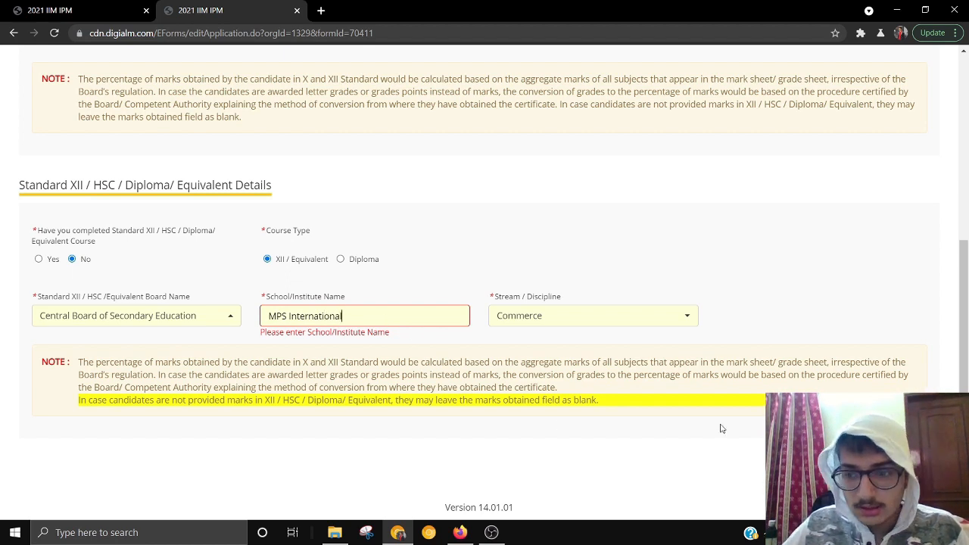
pyautogui.click(892, 466)
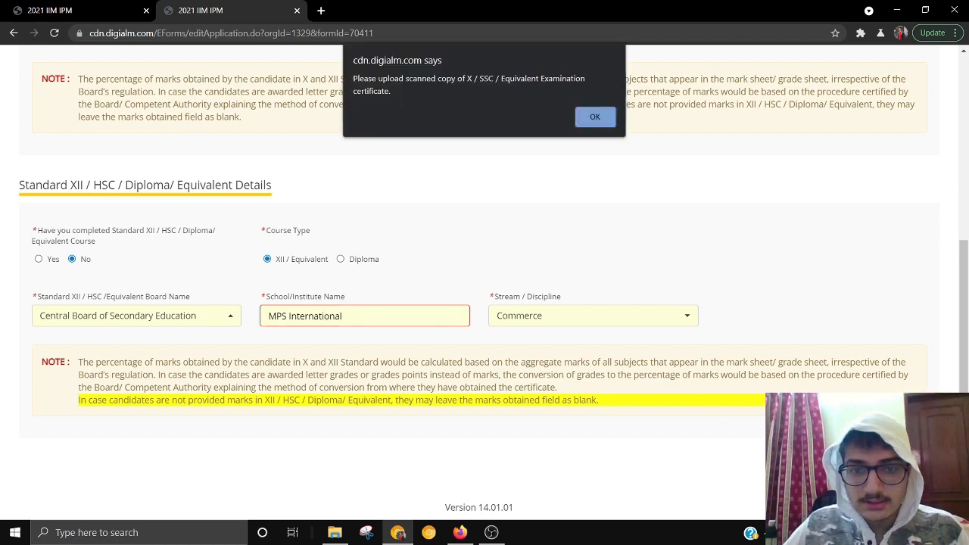
# - Upload the tell-tale heart PDF from the desktop as the Standard X marksheet
pyautogui.click(603, 122)
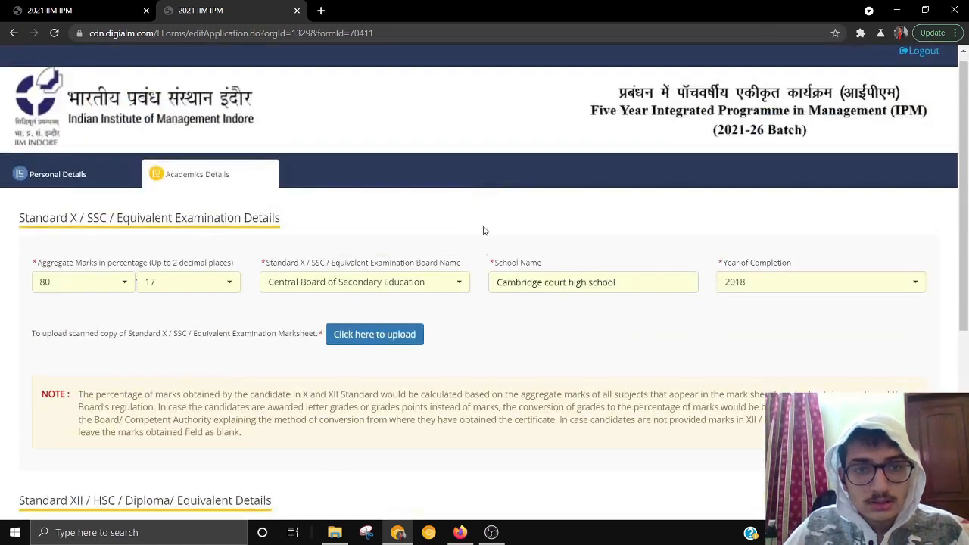
pyautogui.click(359, 341)
pyautogui.moveTo(516, 5); pyautogui.dragTo(610, 48)
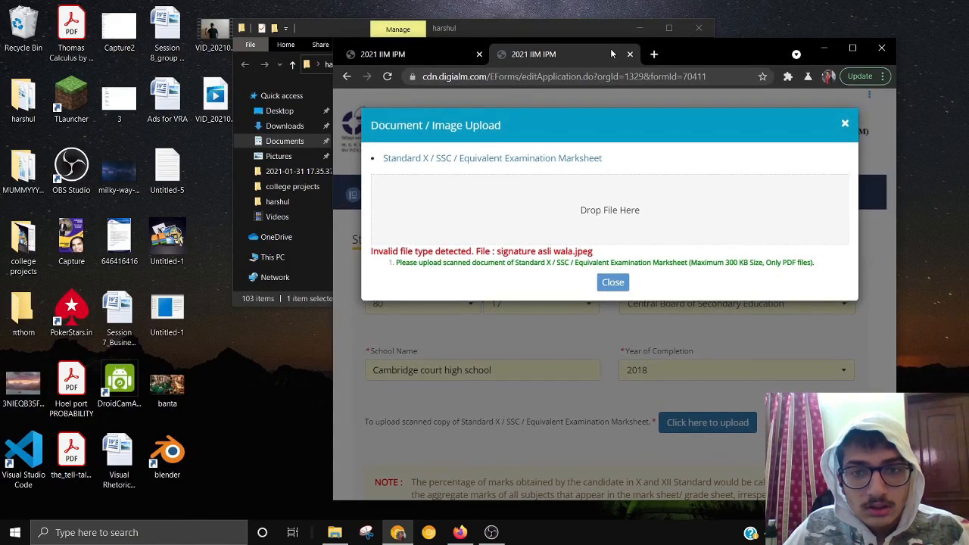
pyautogui.click(506, 35)
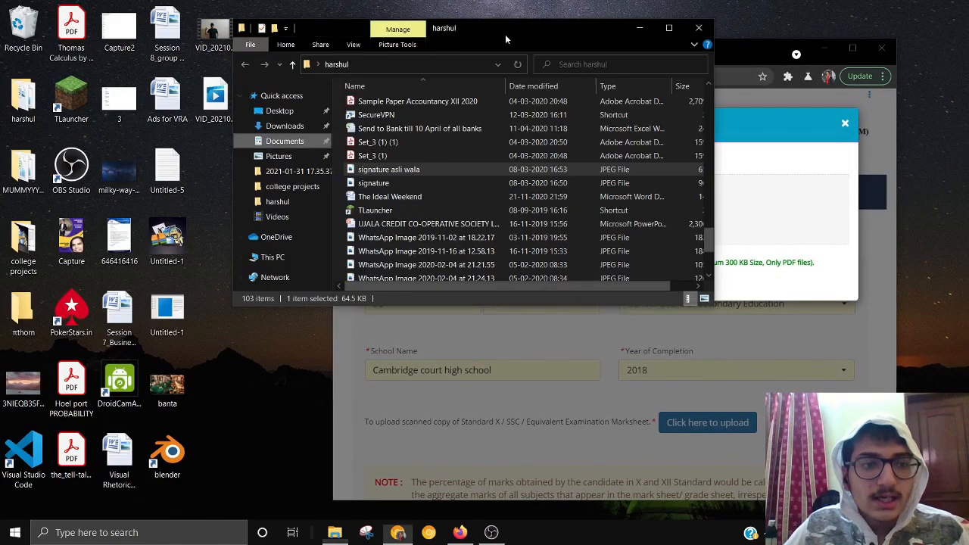
pyautogui.click(640, 28)
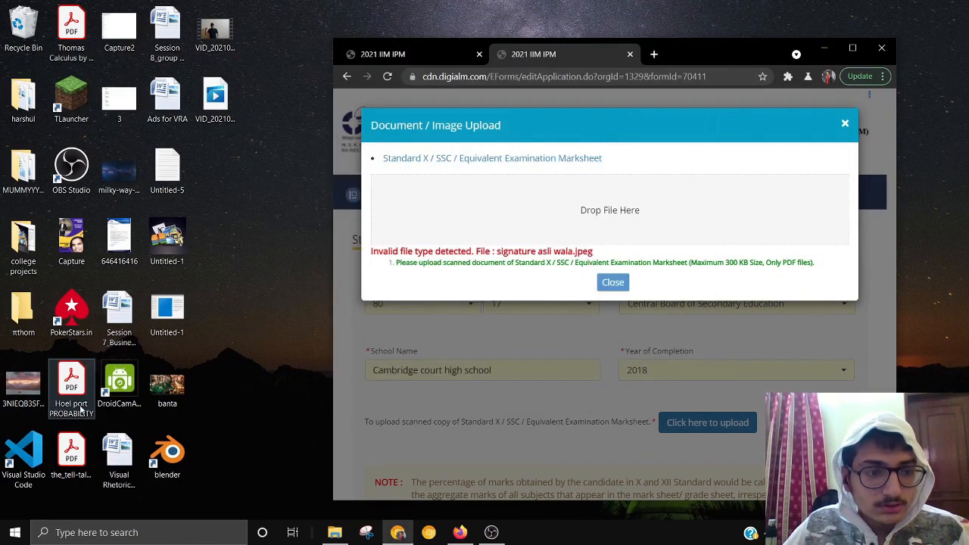
pyautogui.moveTo(72, 452); pyautogui.dragTo(583, 212)
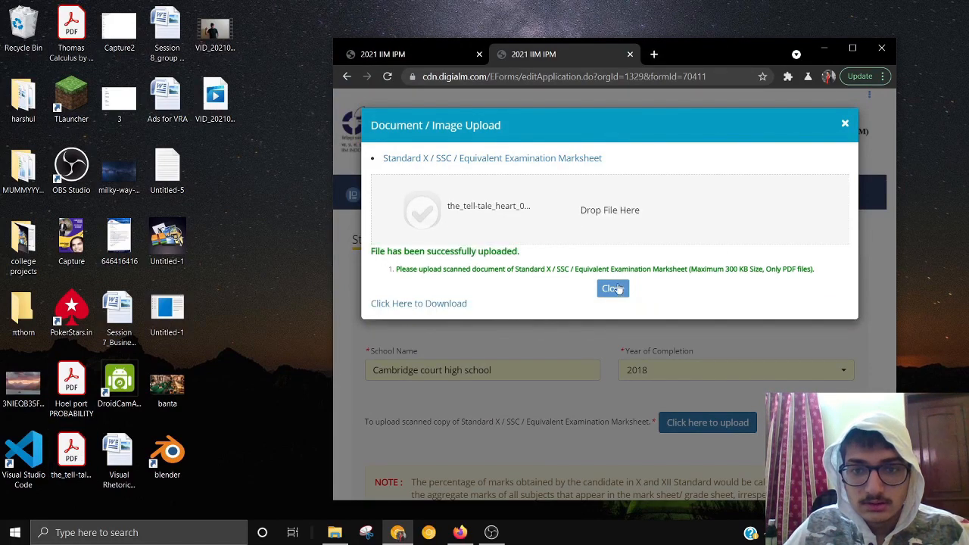
pyautogui.click(615, 289)
pyautogui.click(852, 49)
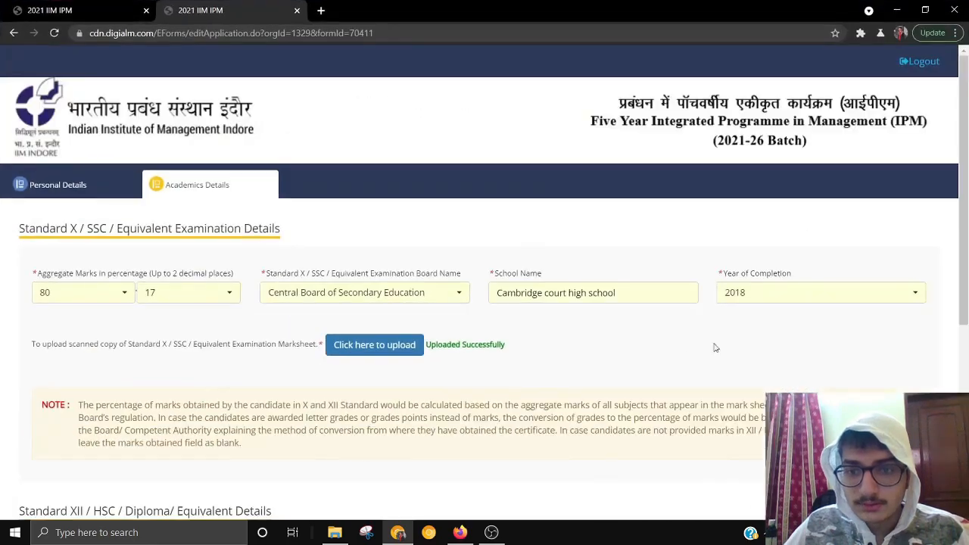
pyautogui.scroll(-5, 716, 348)
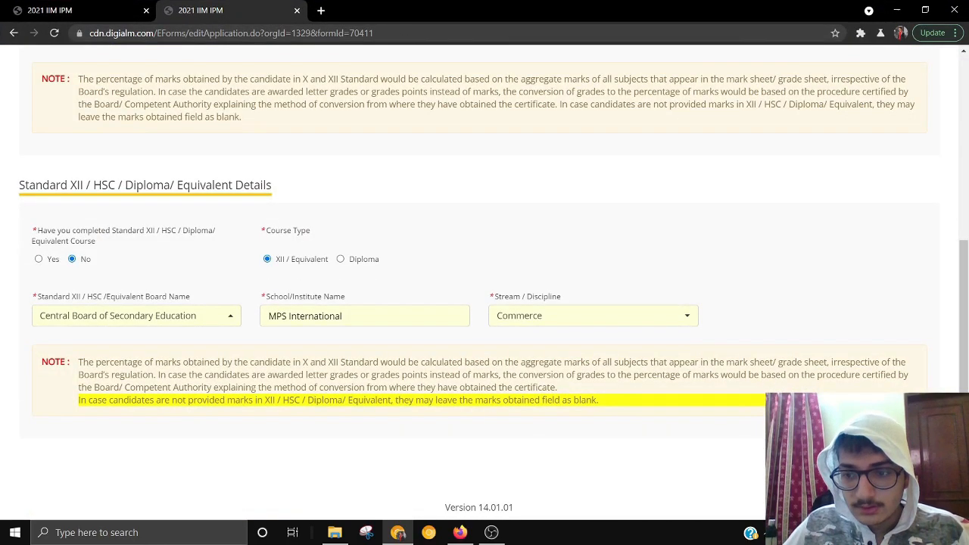
# - Scroll through the completed Academics Details section to review it
pyautogui.moveTo(960, 386); pyautogui.dragTo(962, 165)
pyautogui.scroll(-5, 962, 156)
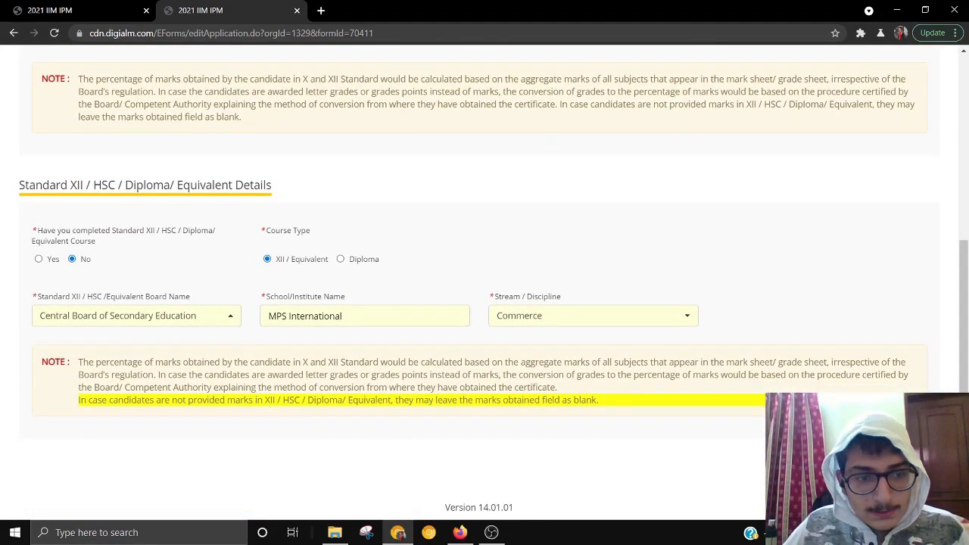
pyautogui.scroll(5, 800, 271)
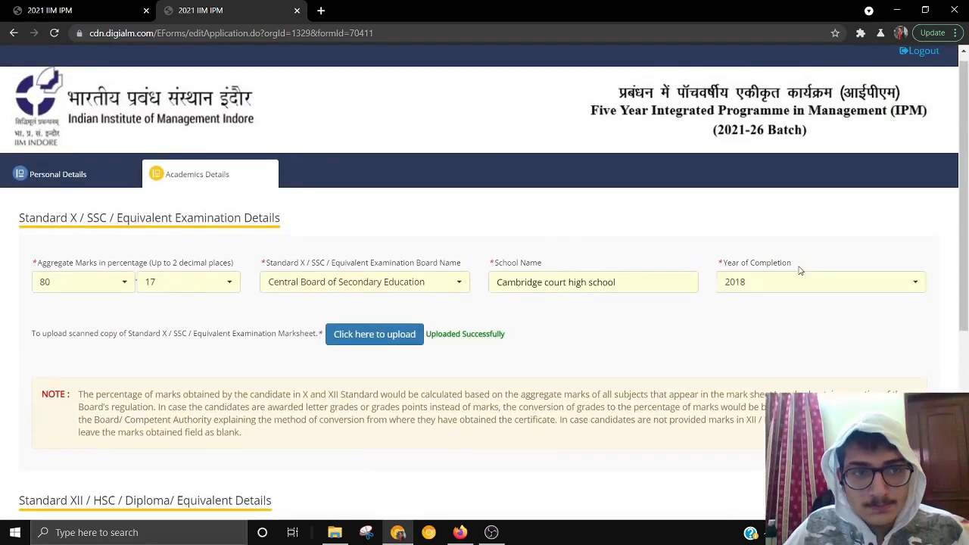
pyautogui.scroll(-5, 800, 270)
pyautogui.scroll(1, 819, 297)
pyautogui.scroll(4, 824, 256)
pyautogui.scroll(-4, 825, 256)
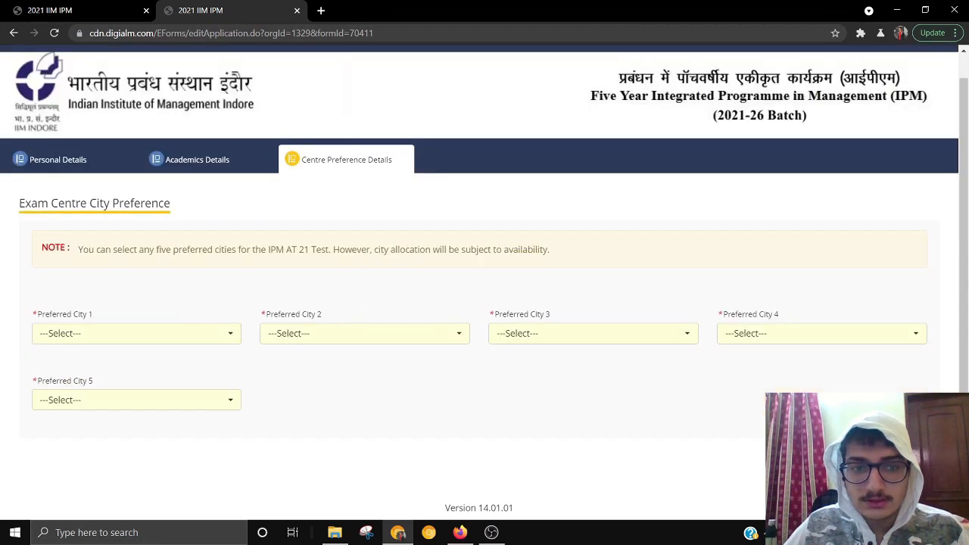
# - Choose Jaipur, Dehradun and Delhi as preferred exam cities 1 to 3
pyautogui.click(596, 105)
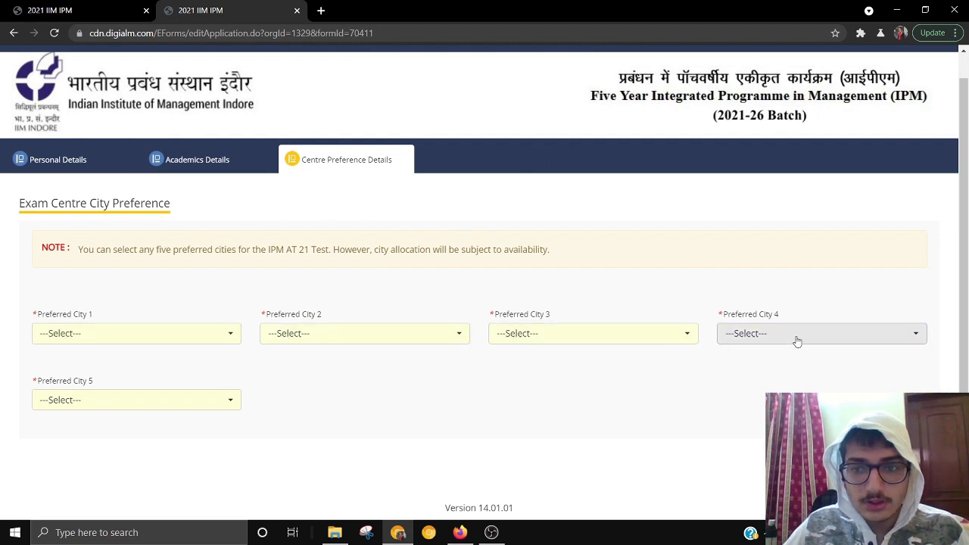
pyautogui.click(116, 336)
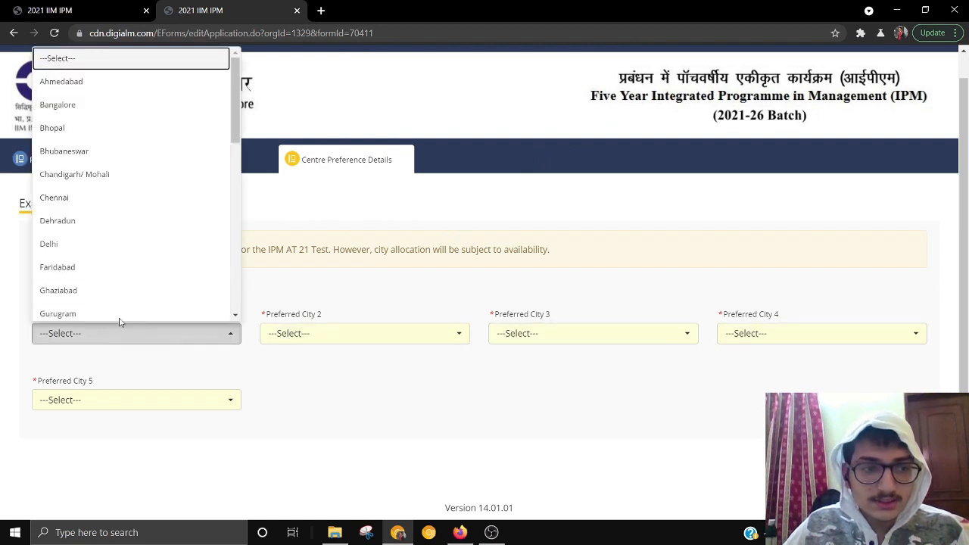
pyautogui.scroll(-3, 93, 219)
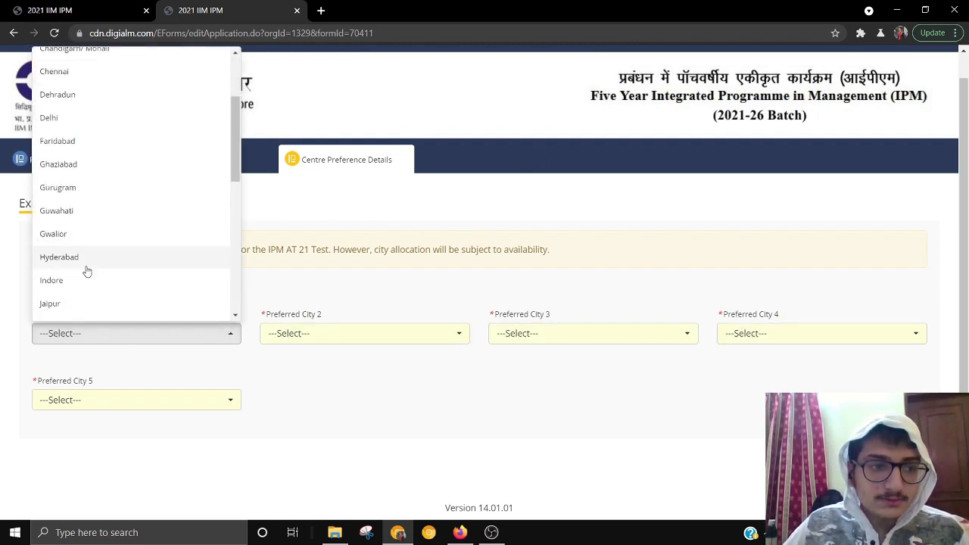
pyautogui.click(76, 303)
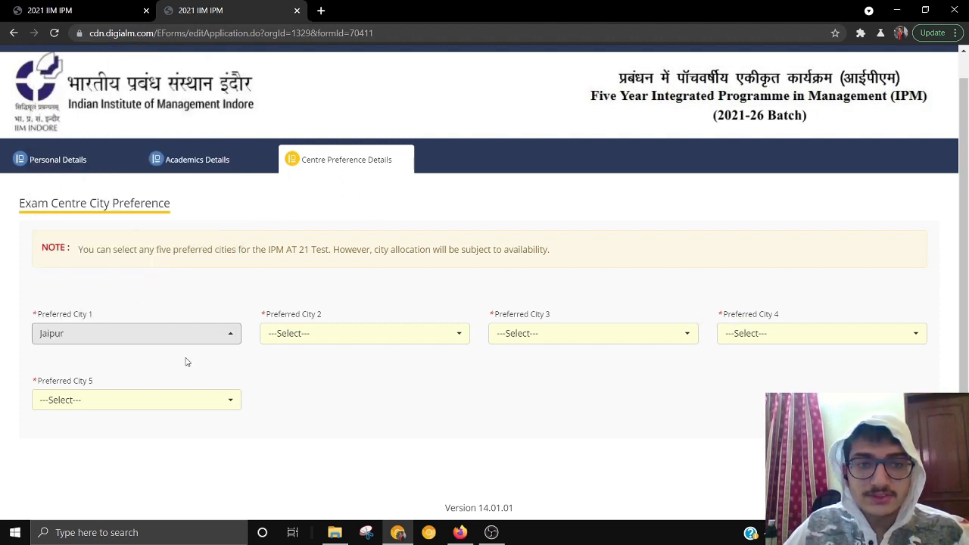
pyautogui.click(331, 337)
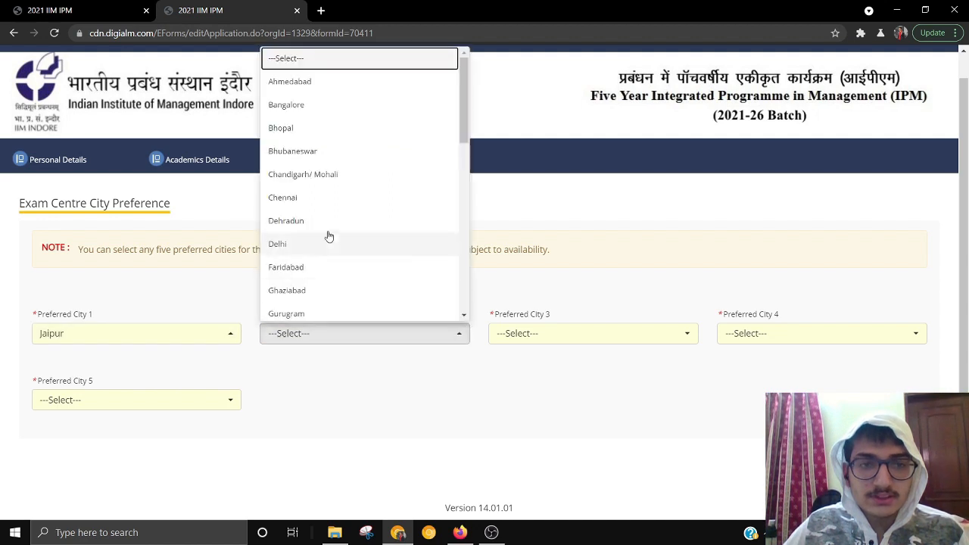
pyautogui.click(327, 221)
pyautogui.click(610, 337)
pyautogui.click(575, 244)
# - Choose Bhubaneswar and Nagpur as preferred exam cities 4 and 5
pyautogui.click(774, 333)
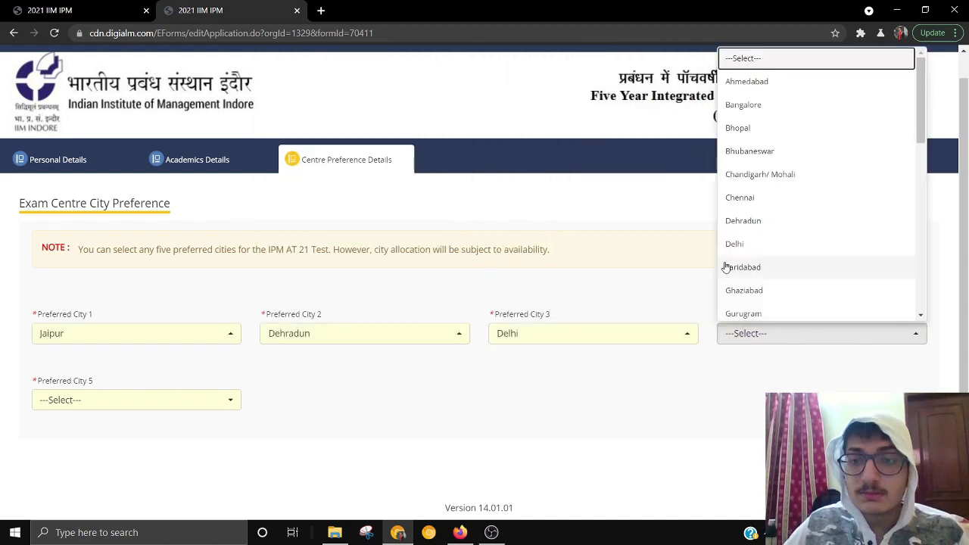
pyautogui.click(753, 221)
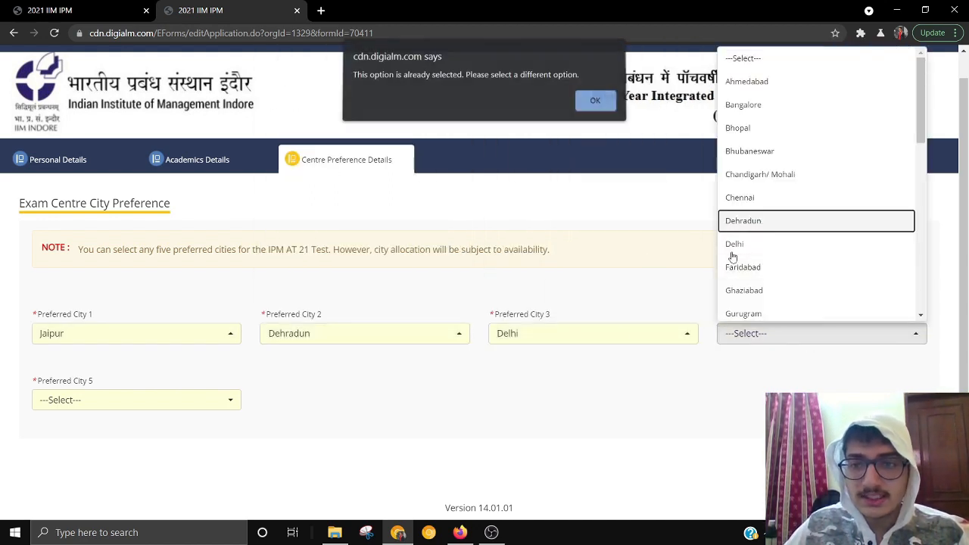
pyautogui.click(609, 108)
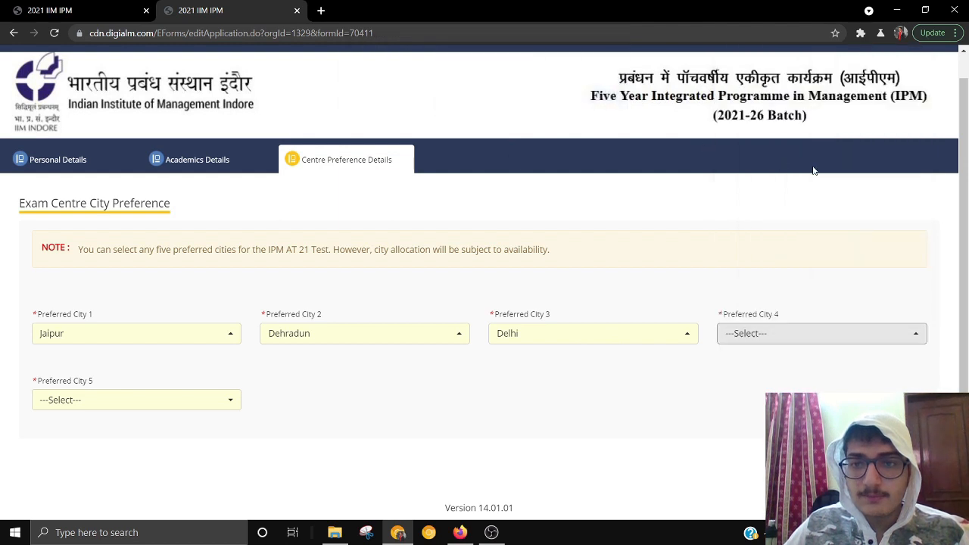
pyautogui.click(797, 332)
pyautogui.click(797, 152)
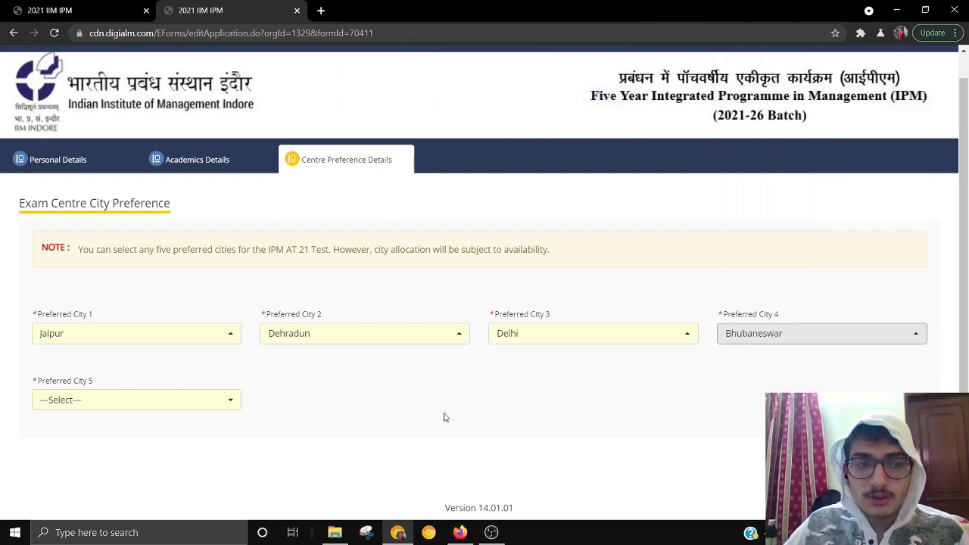
pyautogui.click(227, 411)
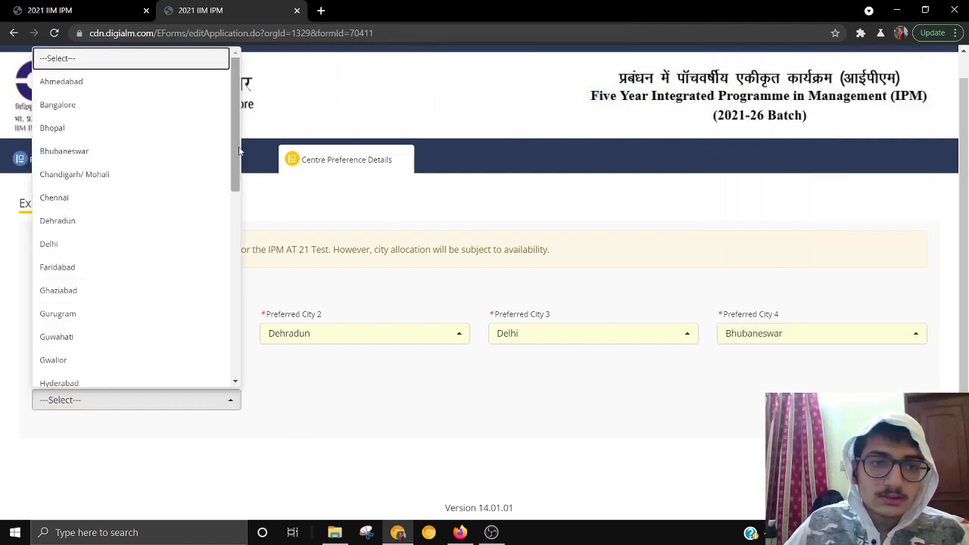
pyautogui.moveTo(235, 185); pyautogui.dragTo(240, 316)
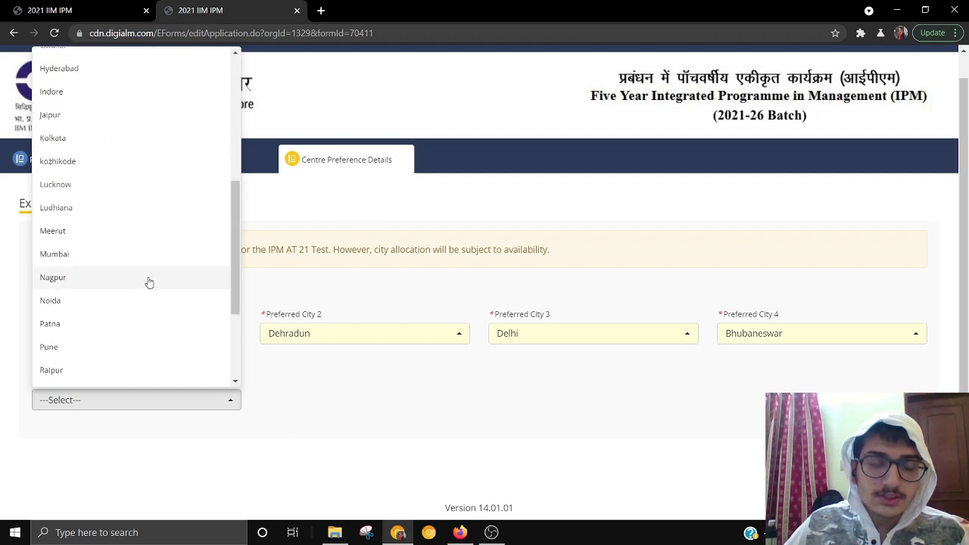
pyautogui.click(149, 281)
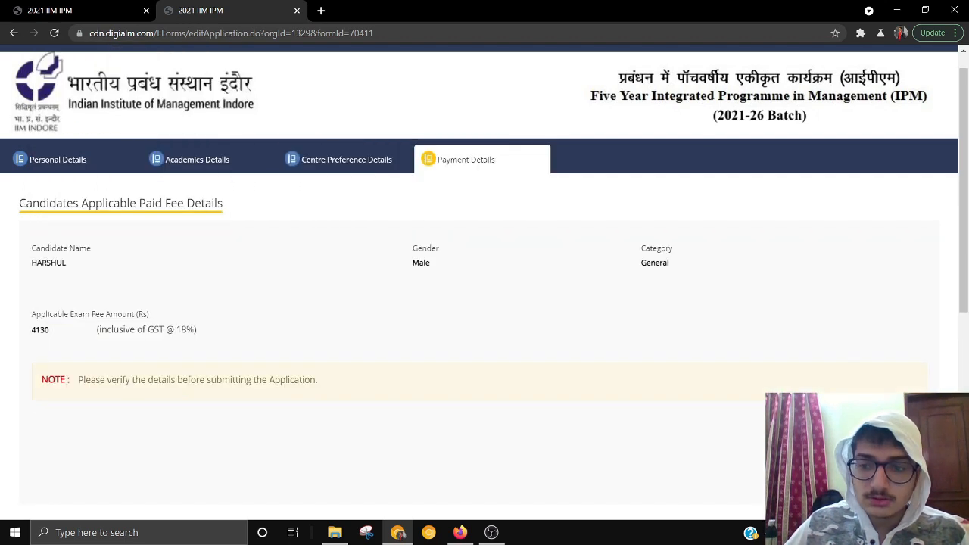
# - Tick I Agree for the Rs 4130 fee details and the candidate declaration
pyautogui.click(596, 105)
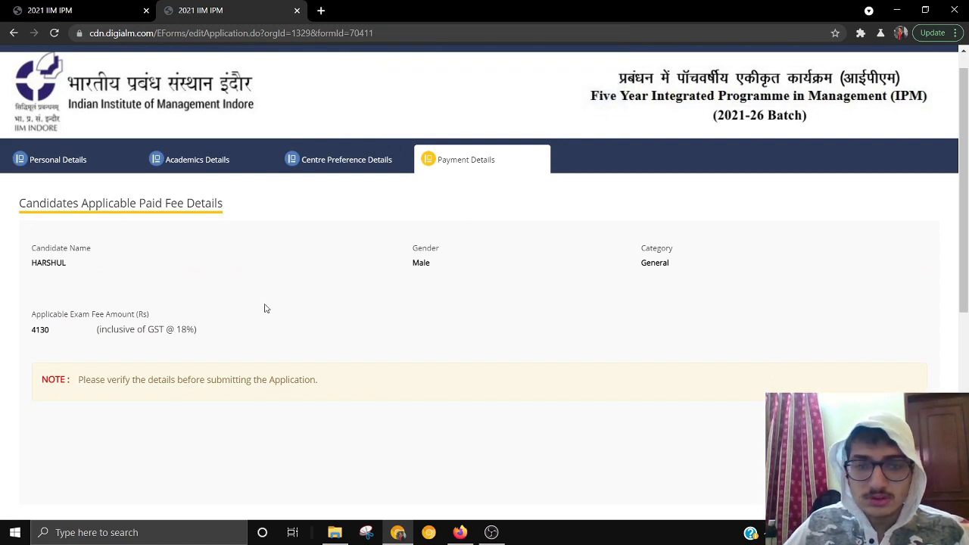
pyautogui.scroll(-3, 264, 308)
pyautogui.scroll(3, 286, 286)
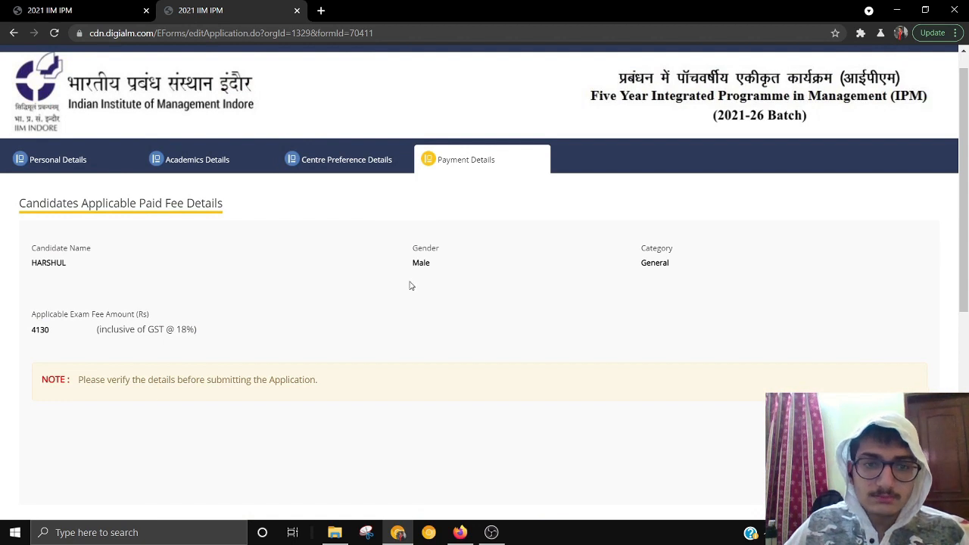
pyautogui.scroll(-2, 123, 346)
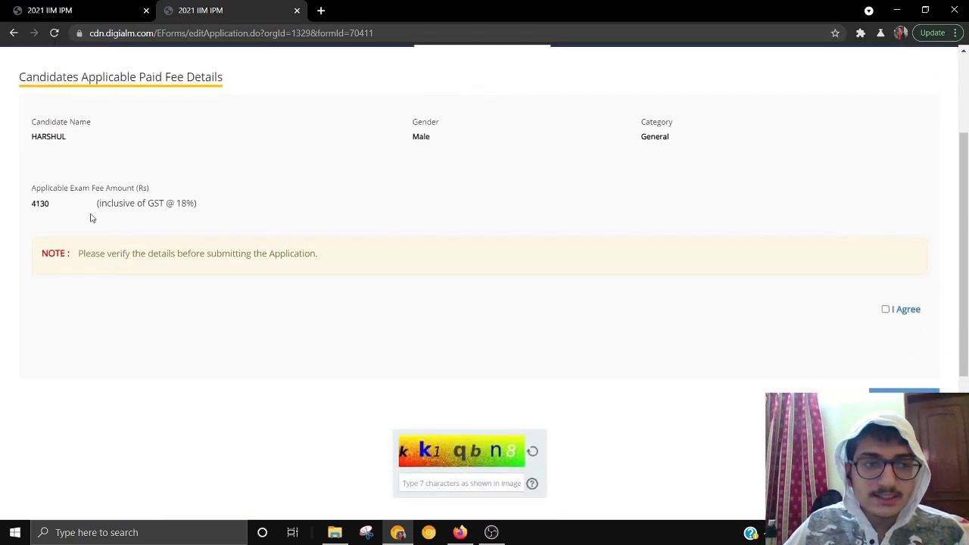
pyautogui.moveTo(34, 203); pyautogui.dragTo(53, 209)
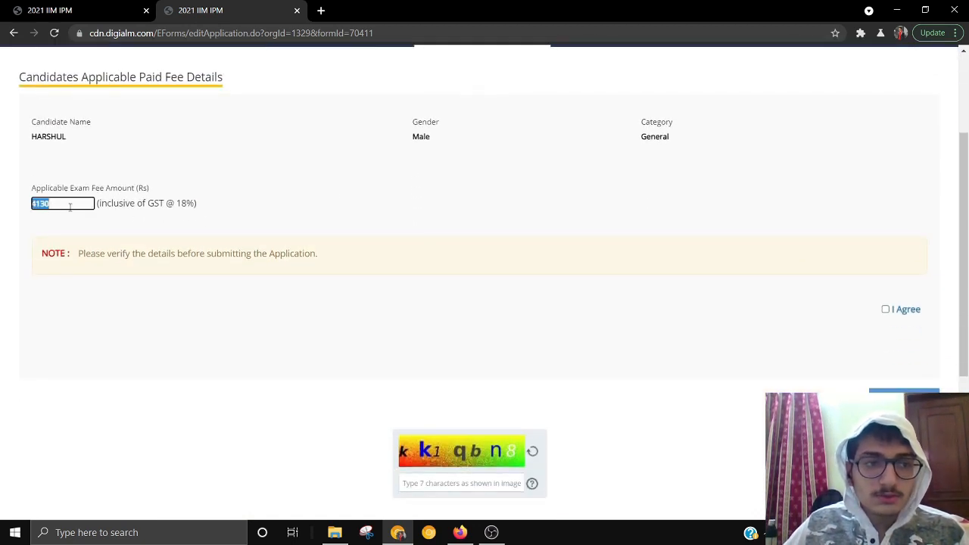
pyautogui.click(565, 240)
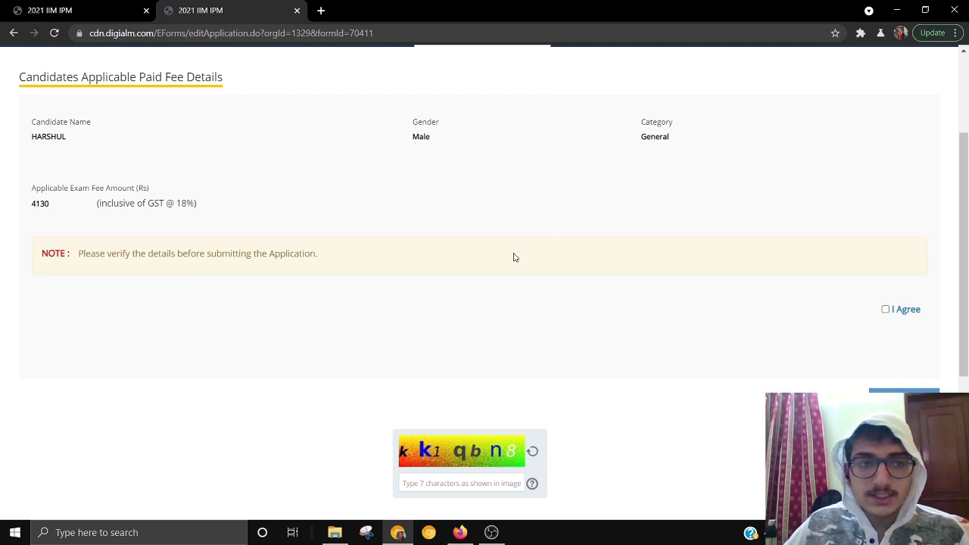
pyautogui.click(885, 309)
pyautogui.scroll(-3, 446, 349)
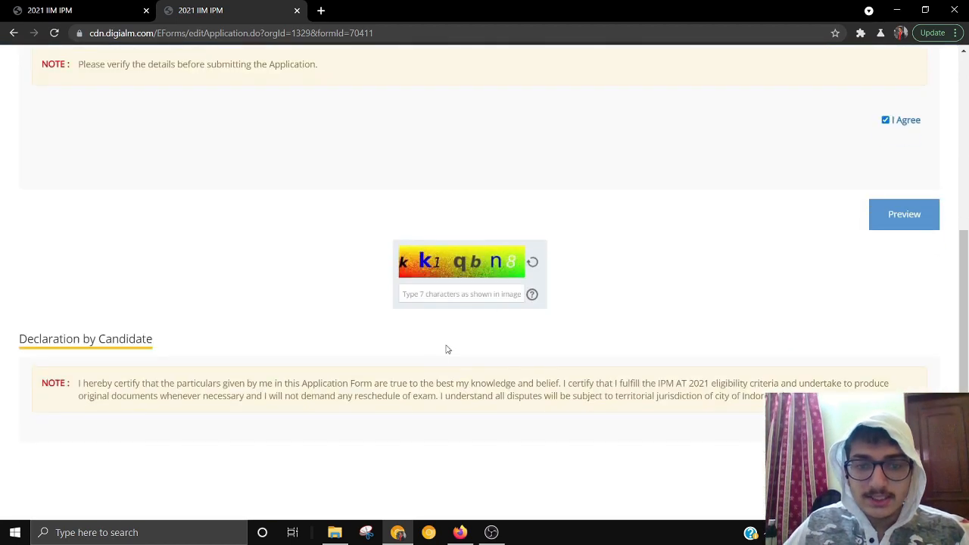
pyautogui.scroll(2, 840, 251)
pyautogui.scroll(-3, 838, 260)
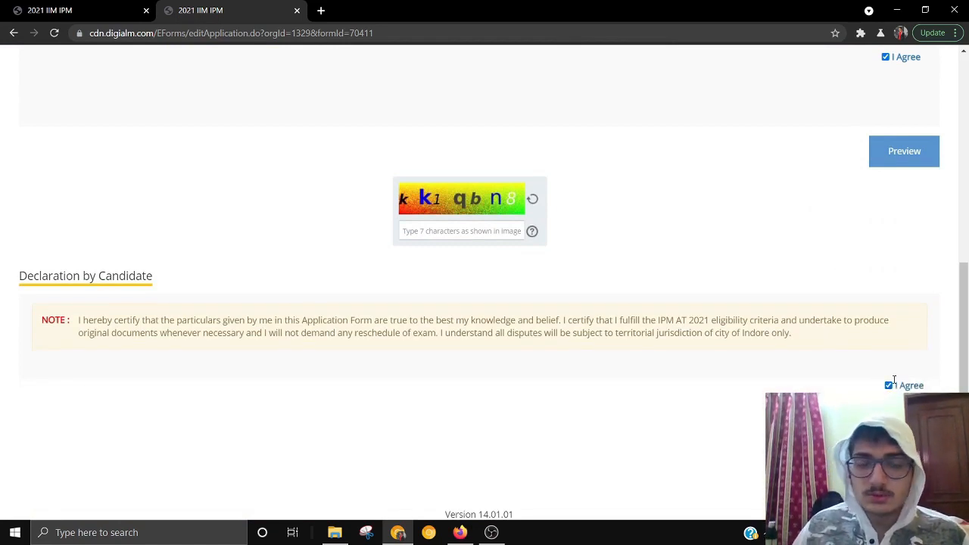
pyautogui.scroll(5, 655, 341)
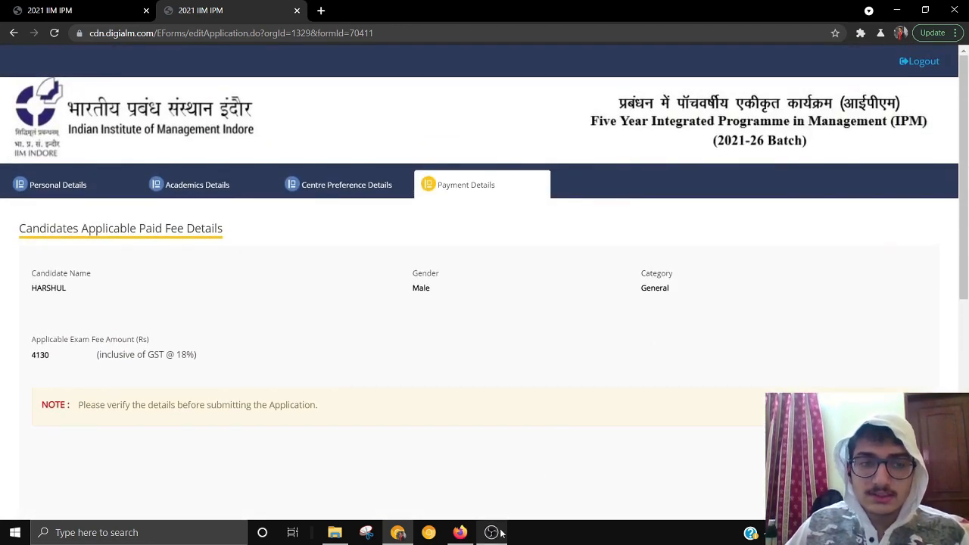
pyautogui.moveTo(500, 534)
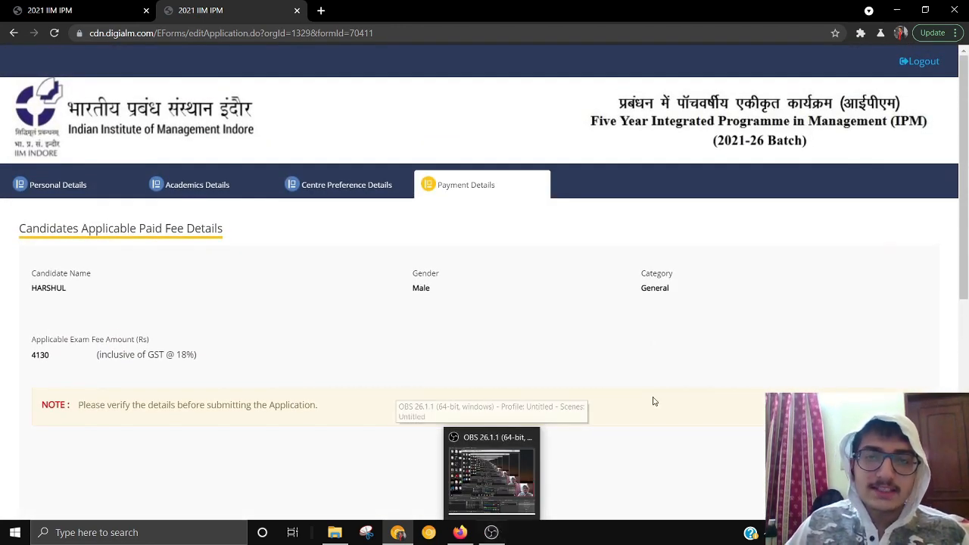